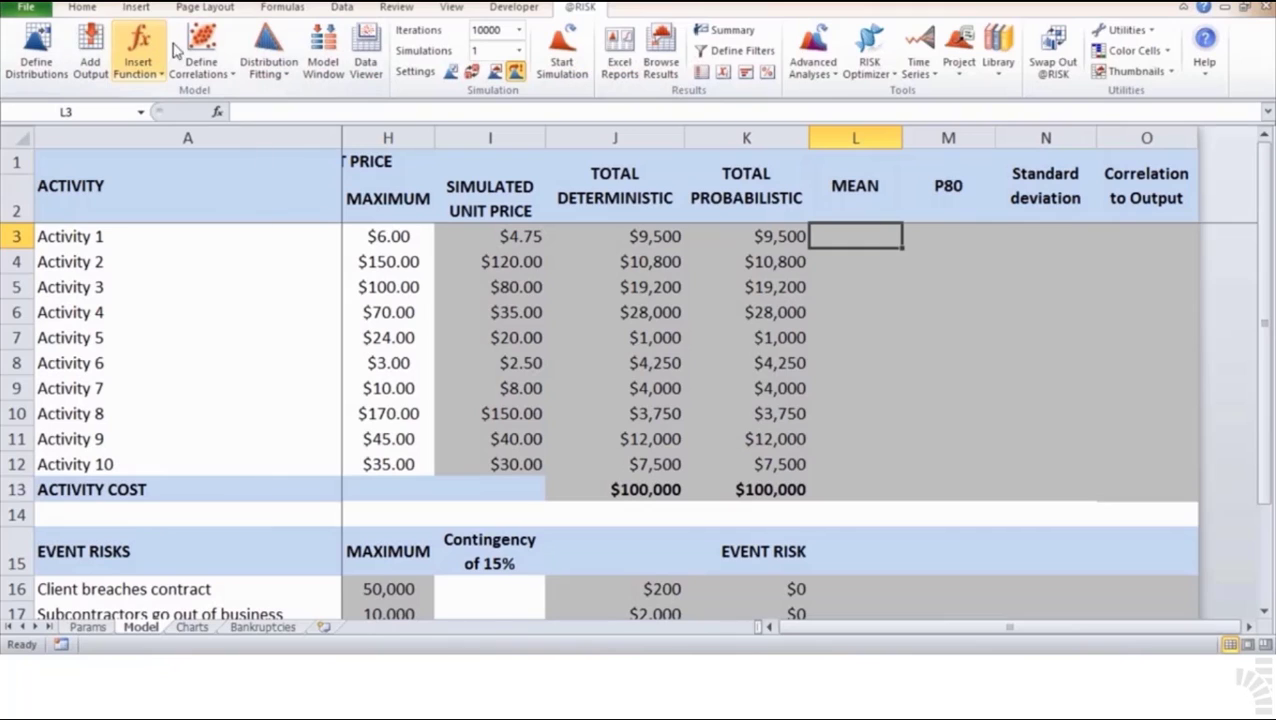
Insert =RiskMean(K3) in L3 so Activity 1's mean cost shows $10,156.
{"action": "left_click", "coordinate": [151, 43]}
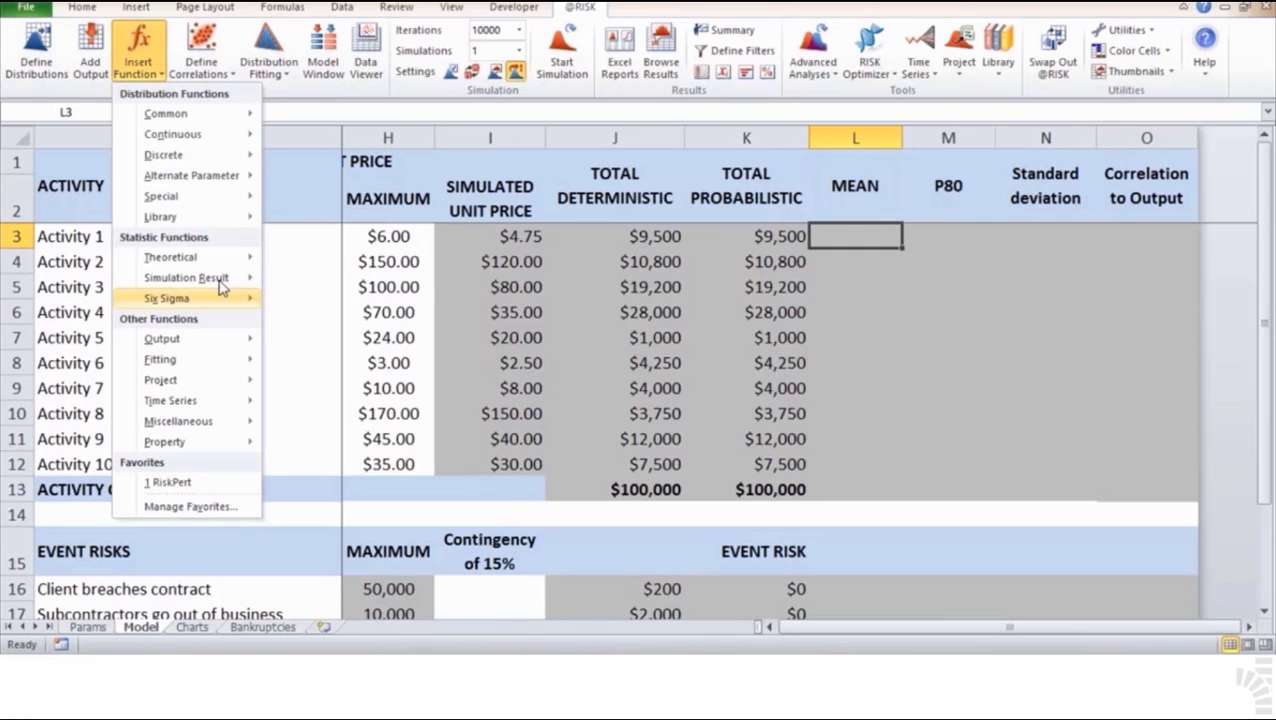
{"action": "mouse_move", "coordinate": [215, 298]}
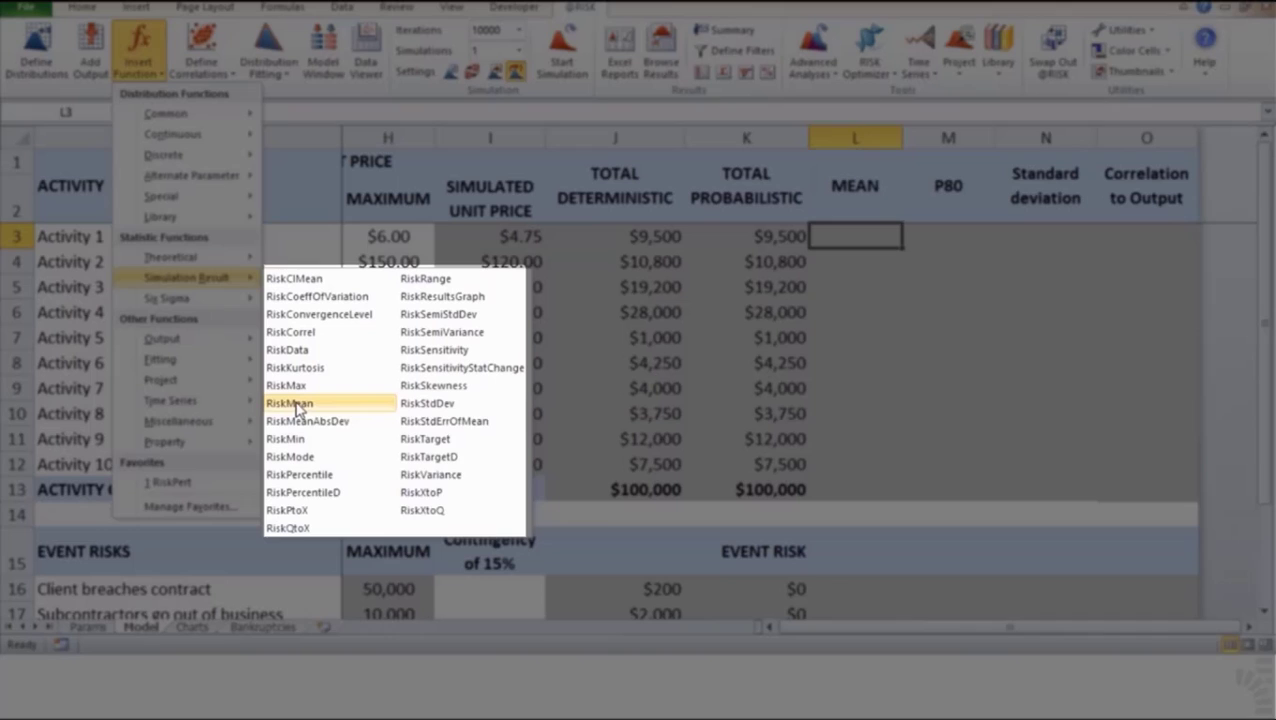
{"action": "left_click", "coordinate": [296, 404]}
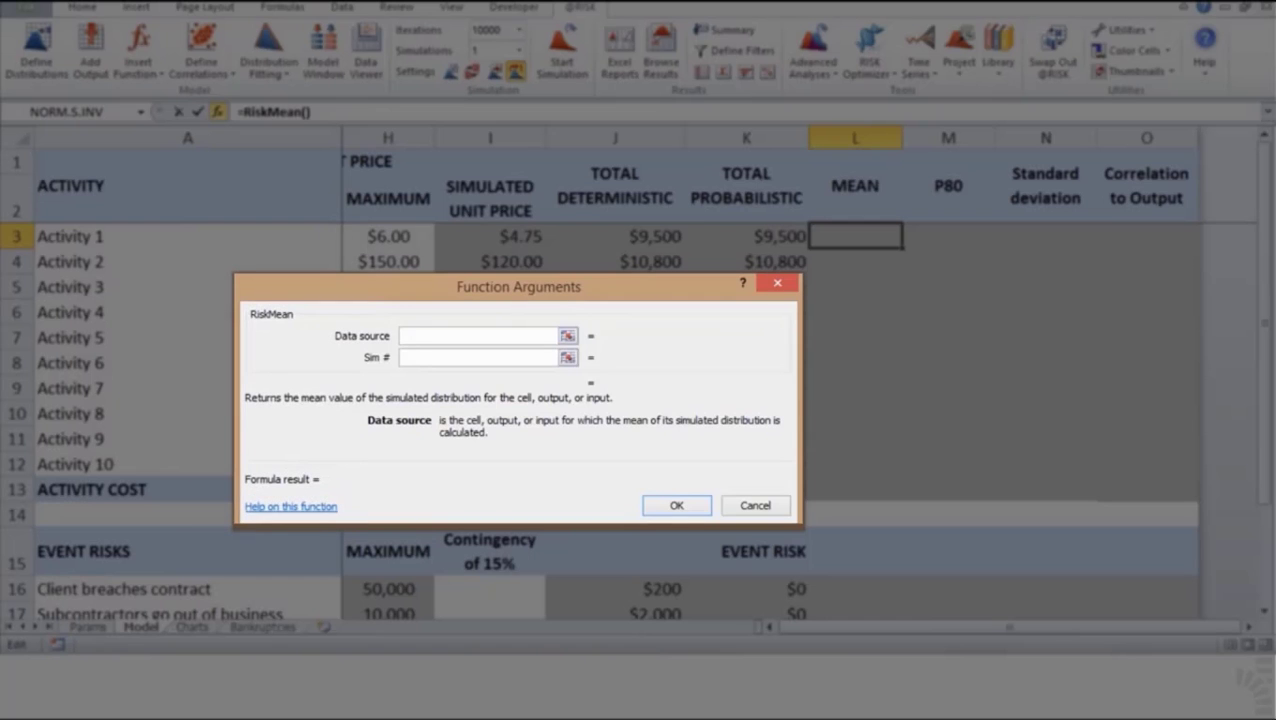
{"action": "left_click", "coordinate": [746, 236]}
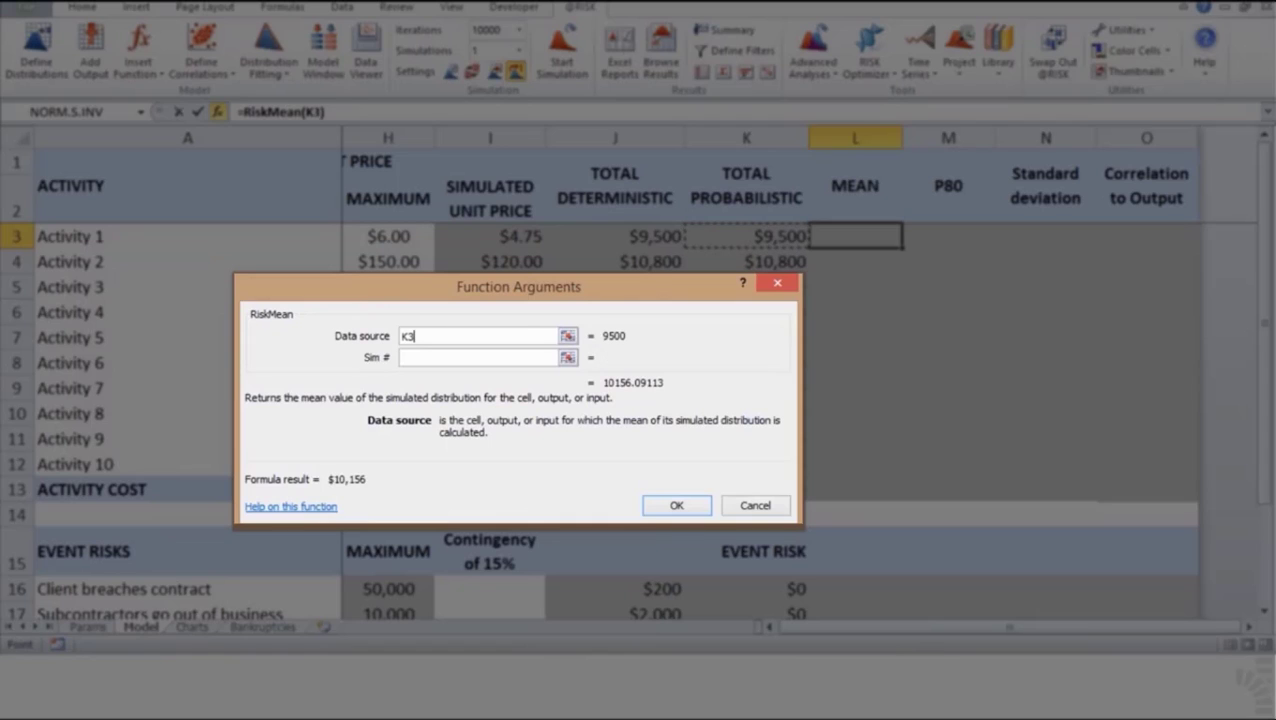
{"action": "left_click", "coordinate": [443, 357]}
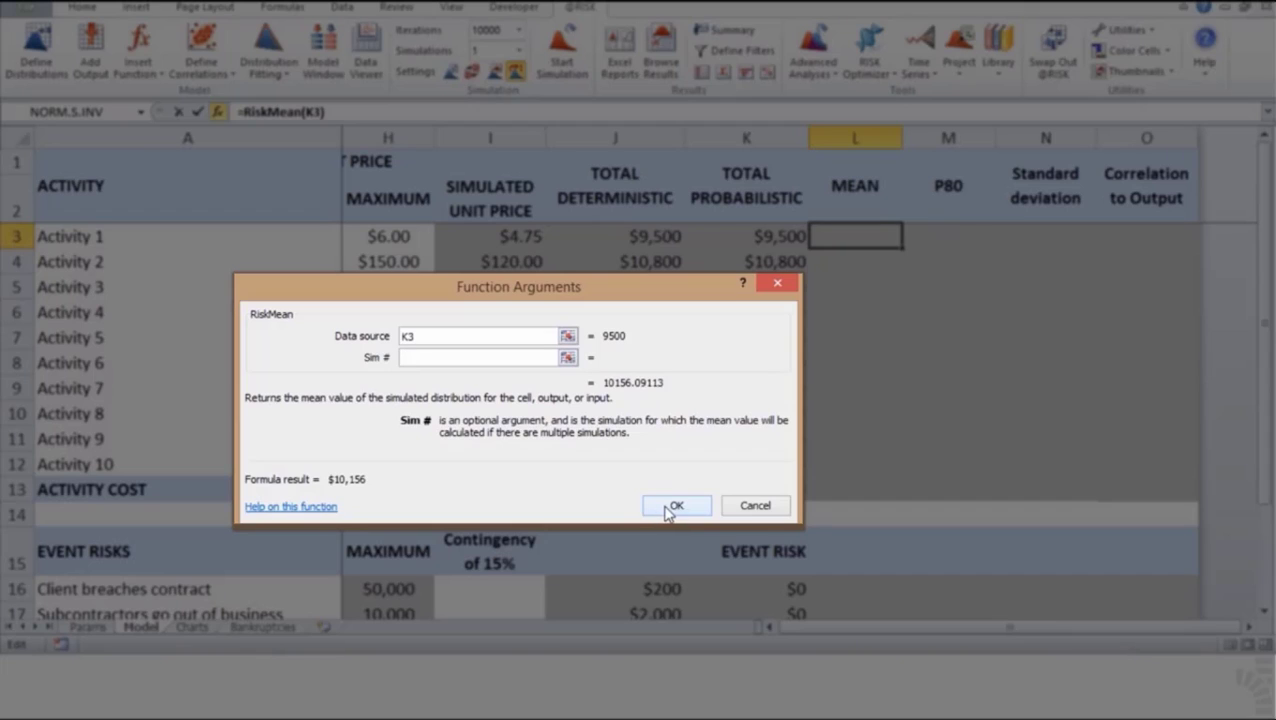
{"action": "left_click", "coordinate": [672, 507]}
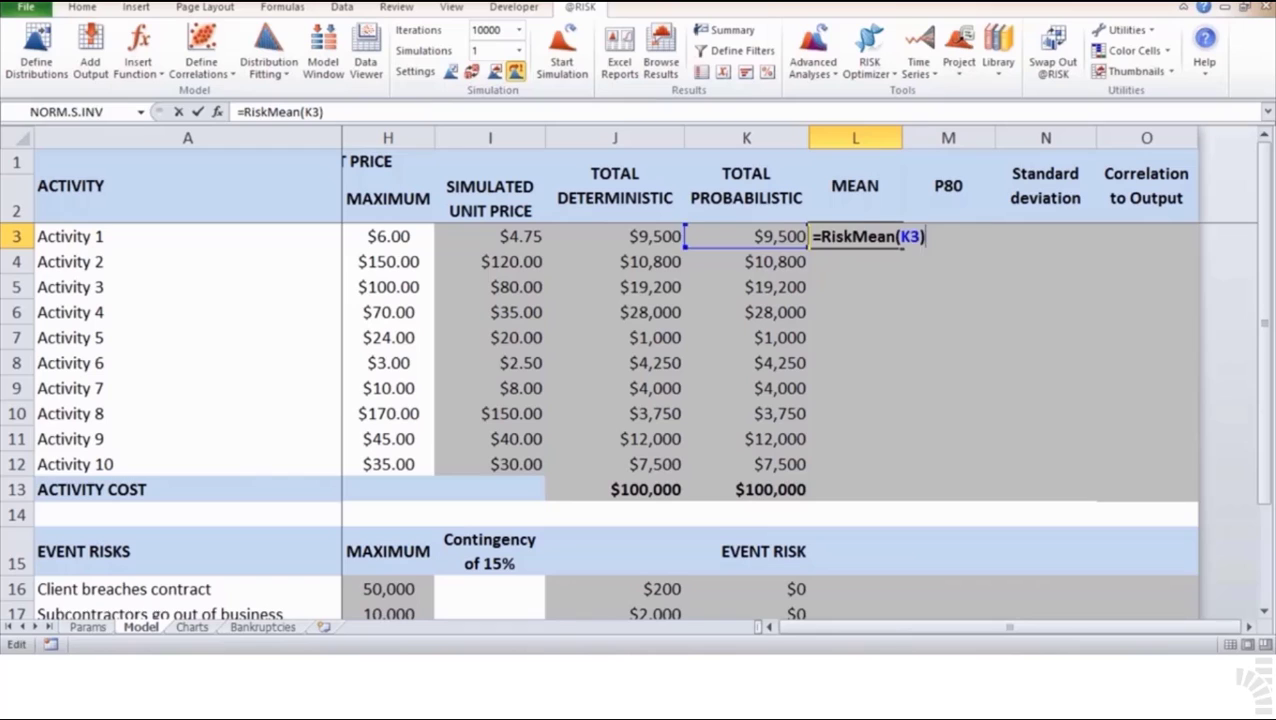
{"action": "key", "text": "Tab"}
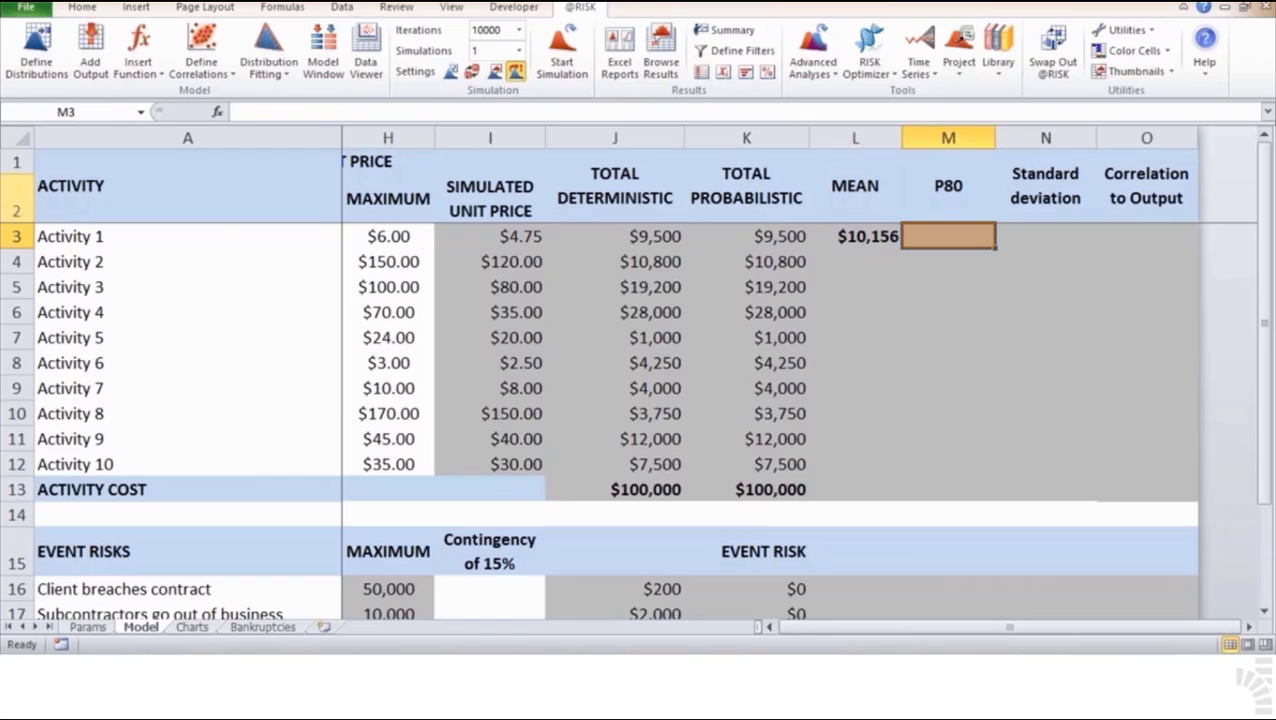
Enter =RiskPercentile(K3,ConfLevel) in M3, using Params!B2's 80% level, giving $10,888.
{"action": "left_click", "coordinate": [140, 60]}
{"action": "mouse_move", "coordinate": [219, 286]}
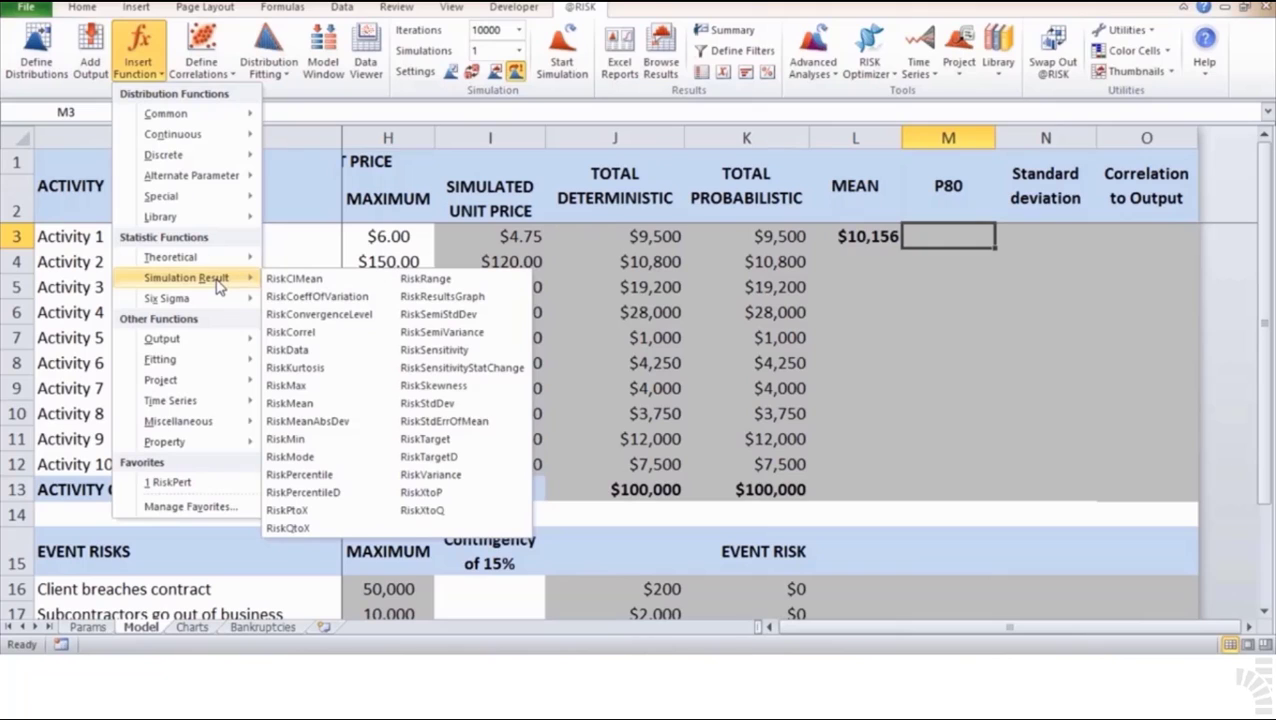
{"action": "left_click", "coordinate": [299, 474]}
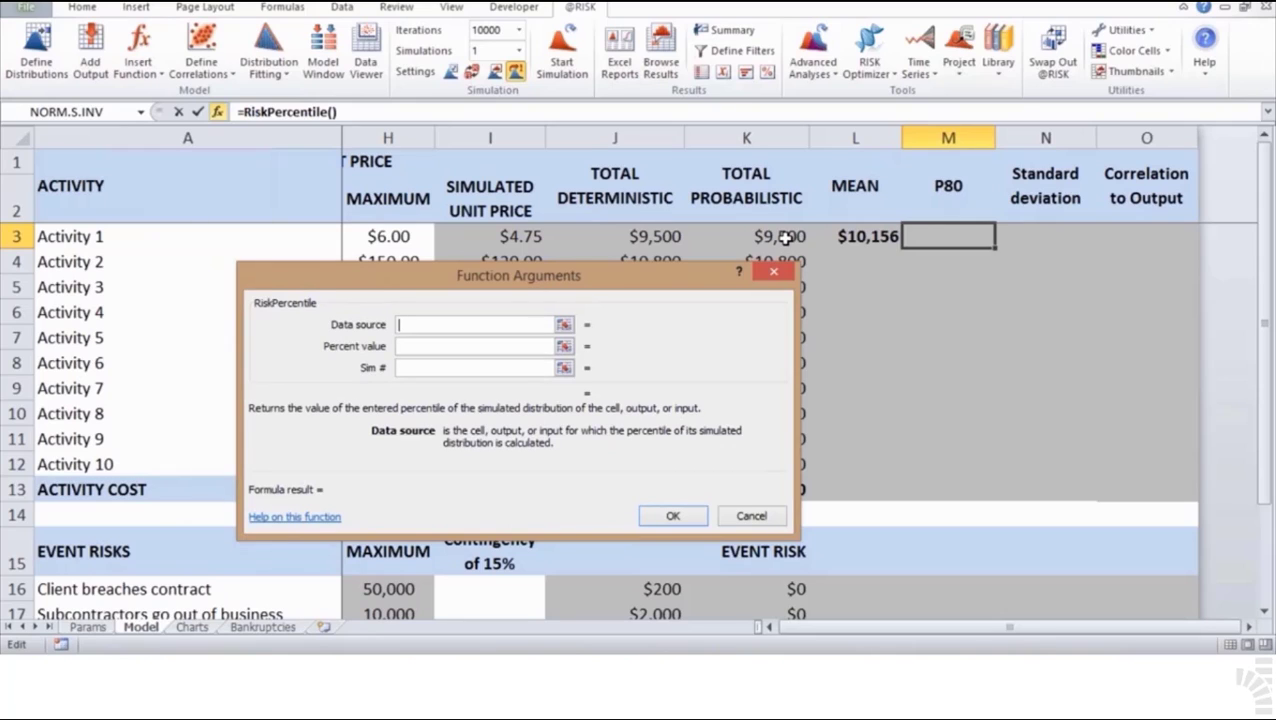
{"action": "left_click", "coordinate": [786, 237]}
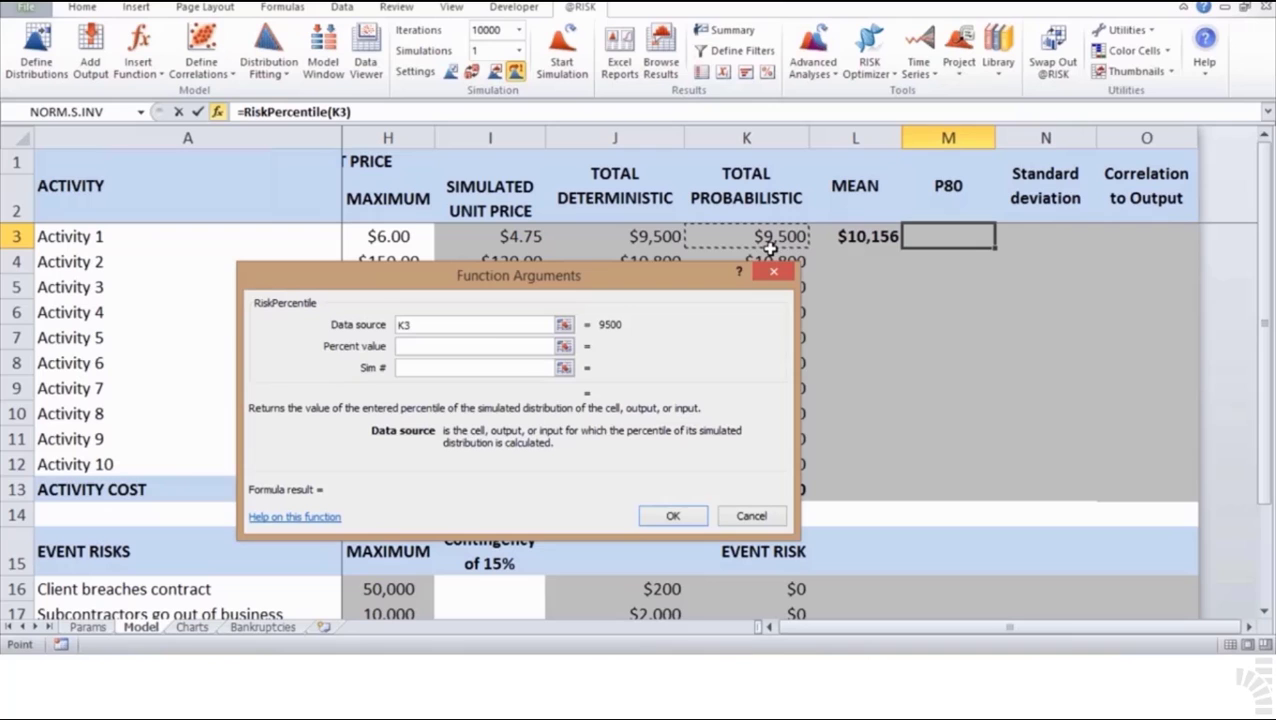
{"action": "left_click", "coordinate": [485, 347]}
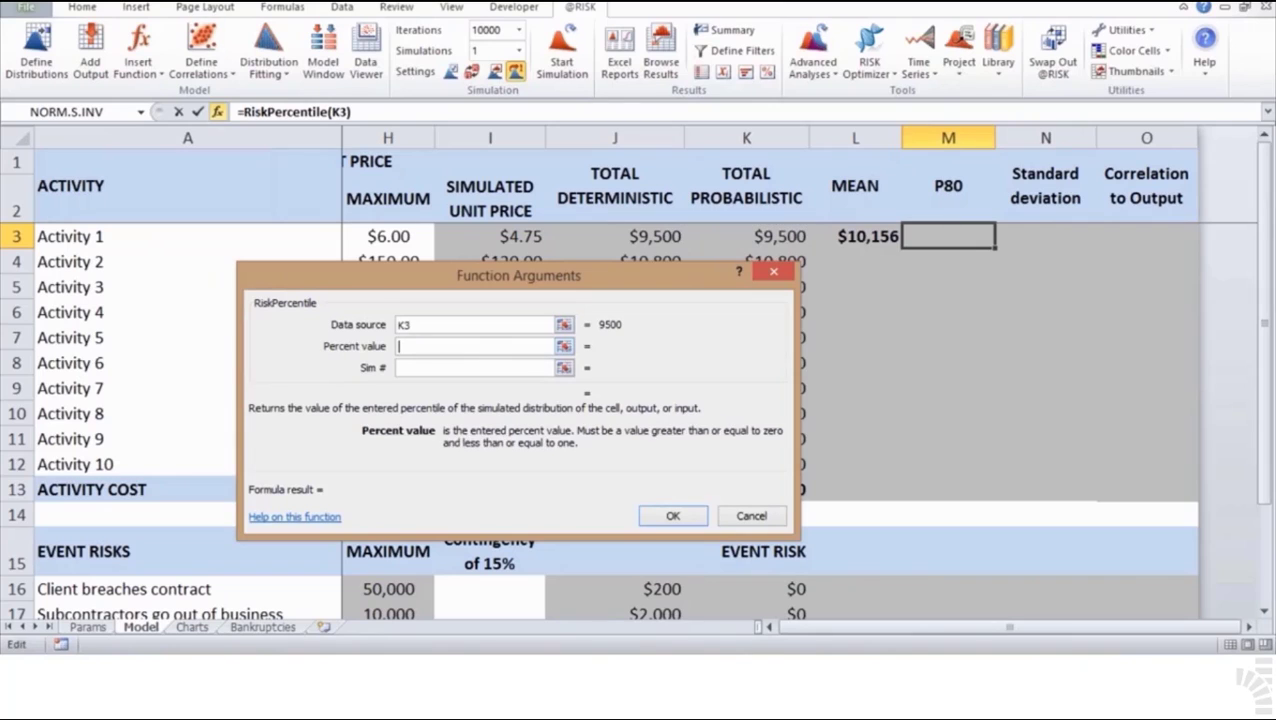
{"action": "left_click", "coordinate": [97, 628]}
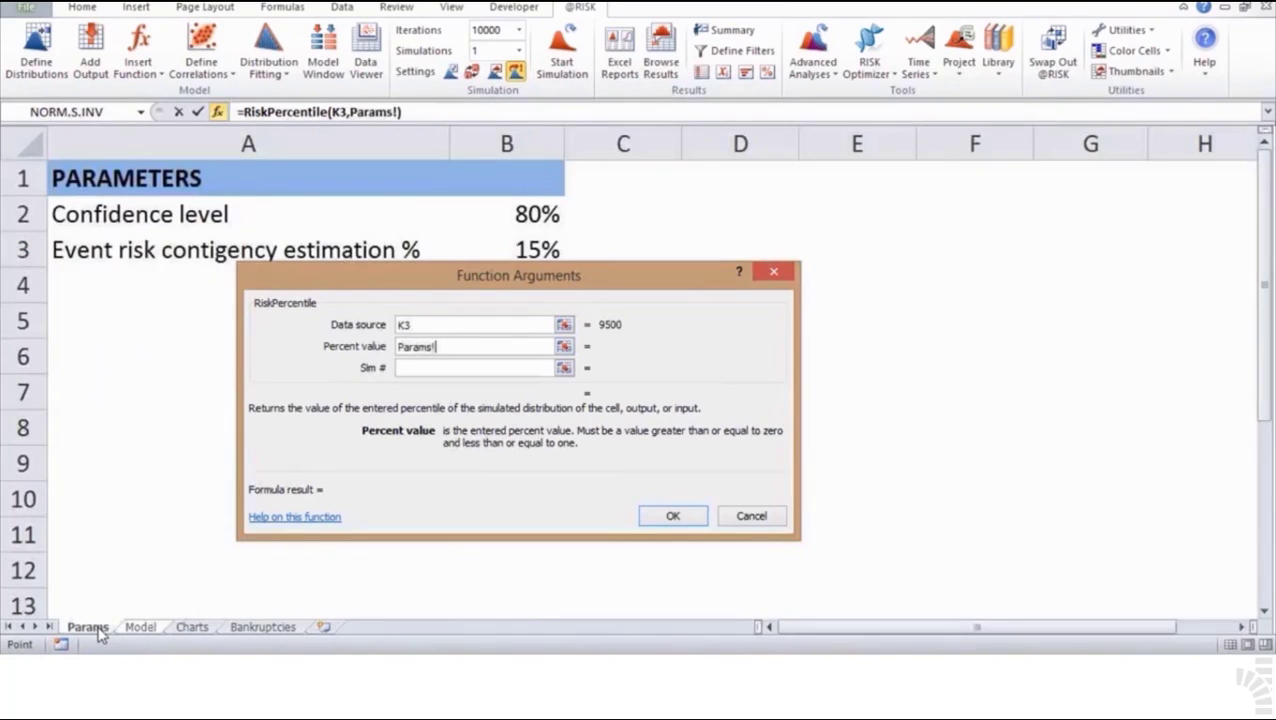
{"action": "left_click", "coordinate": [536, 215]}
{"action": "left_click", "coordinate": [672, 516]}
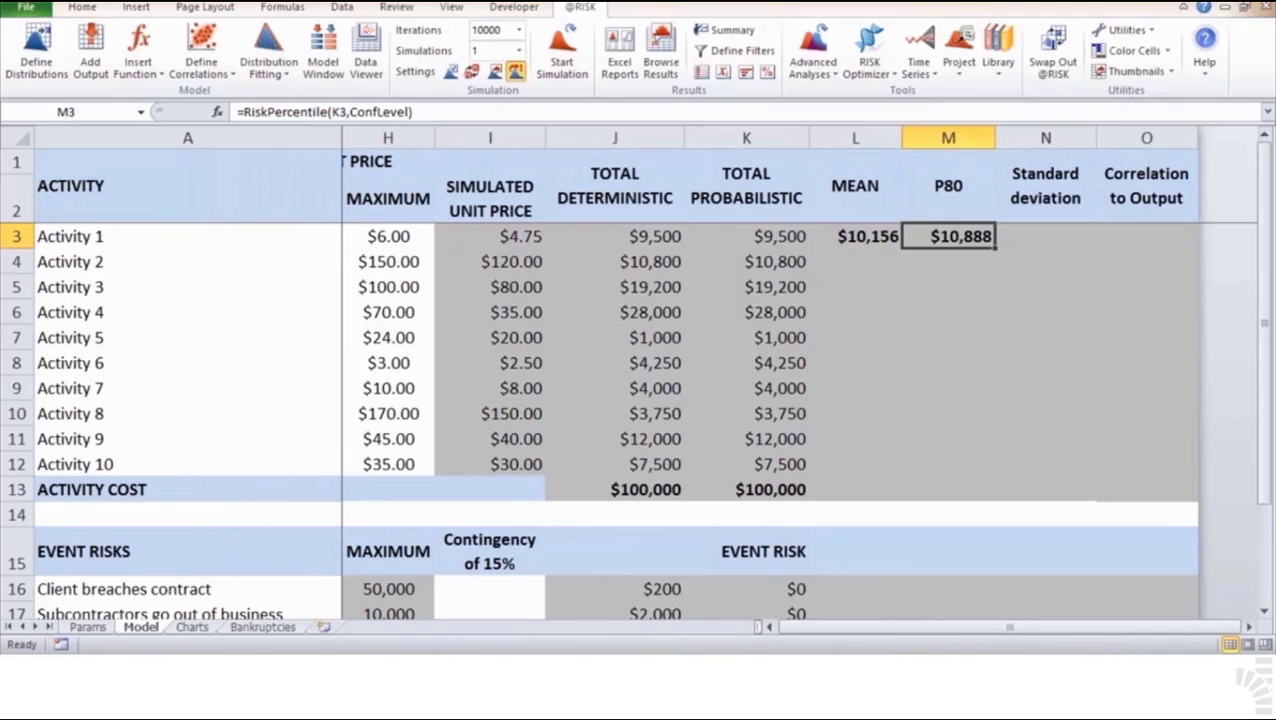
{"action": "key", "text": "F2"}
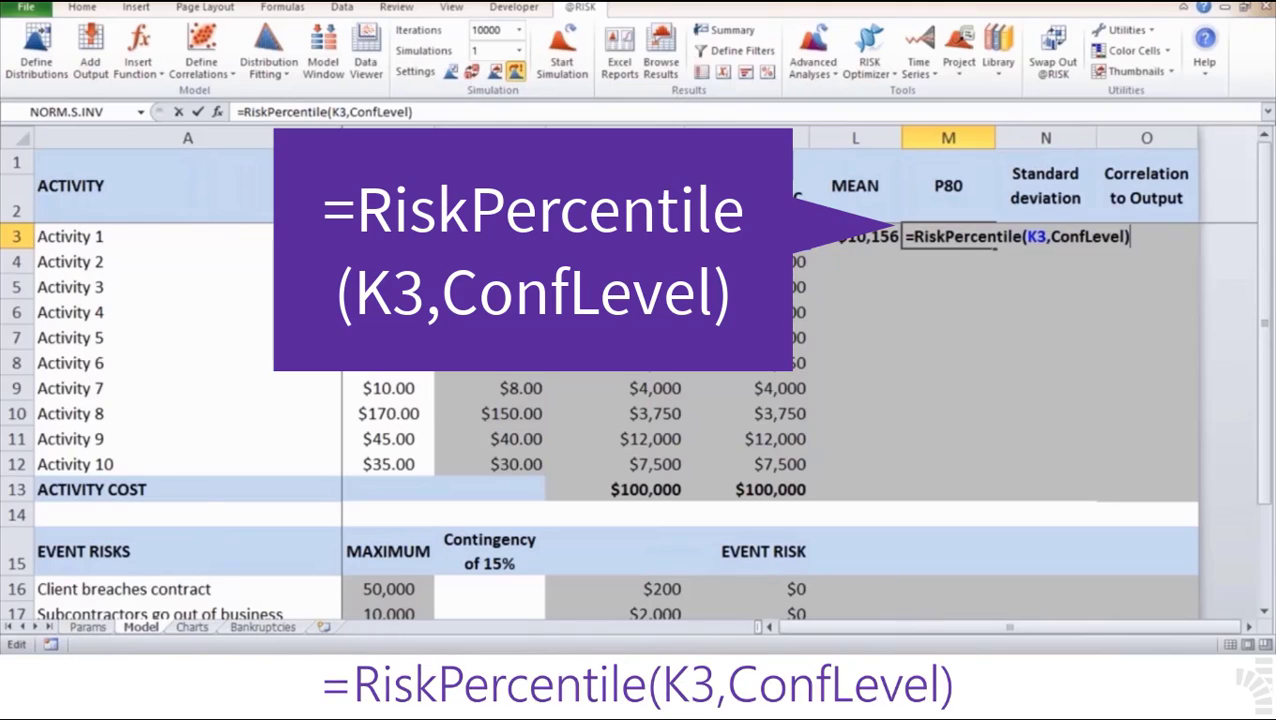
{"action": "key", "text": "ctrl+Return"}
{"action": "key", "text": "Right"}
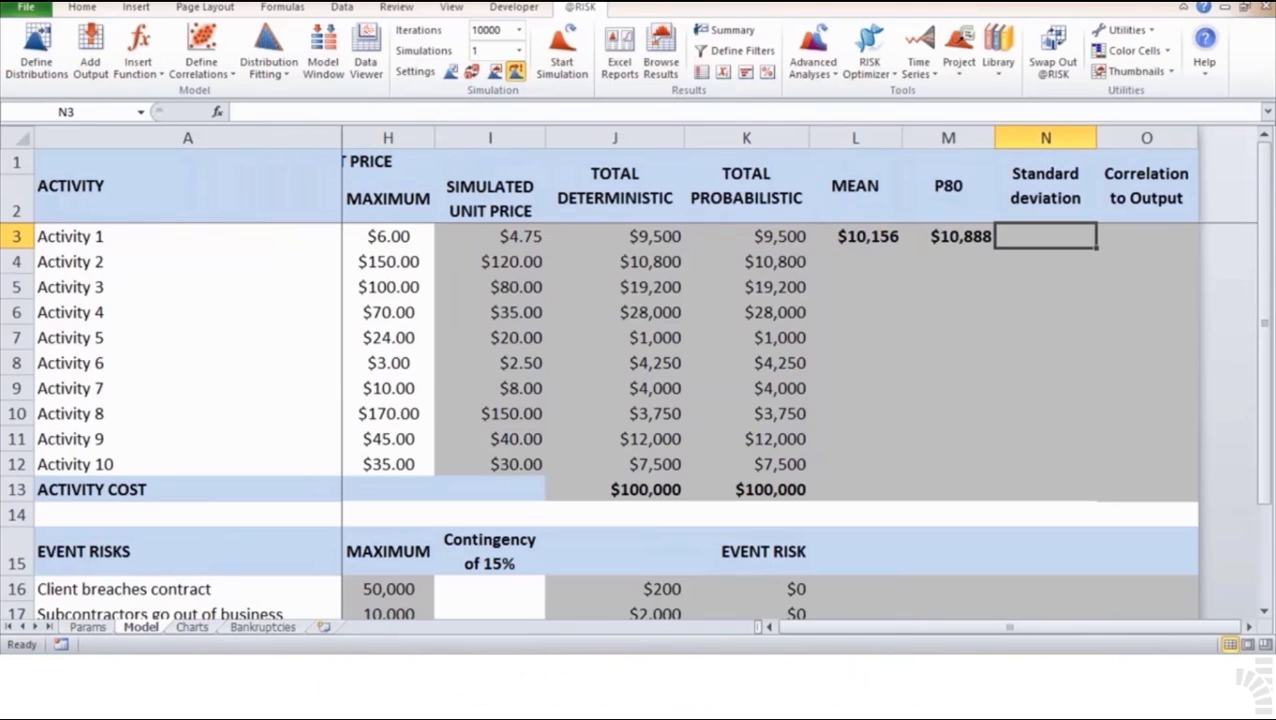
Insert =RiskStdDev(K3) in N3 for Activity 1's cost deviation of $869.
{"action": "left_click", "coordinate": [147, 63]}
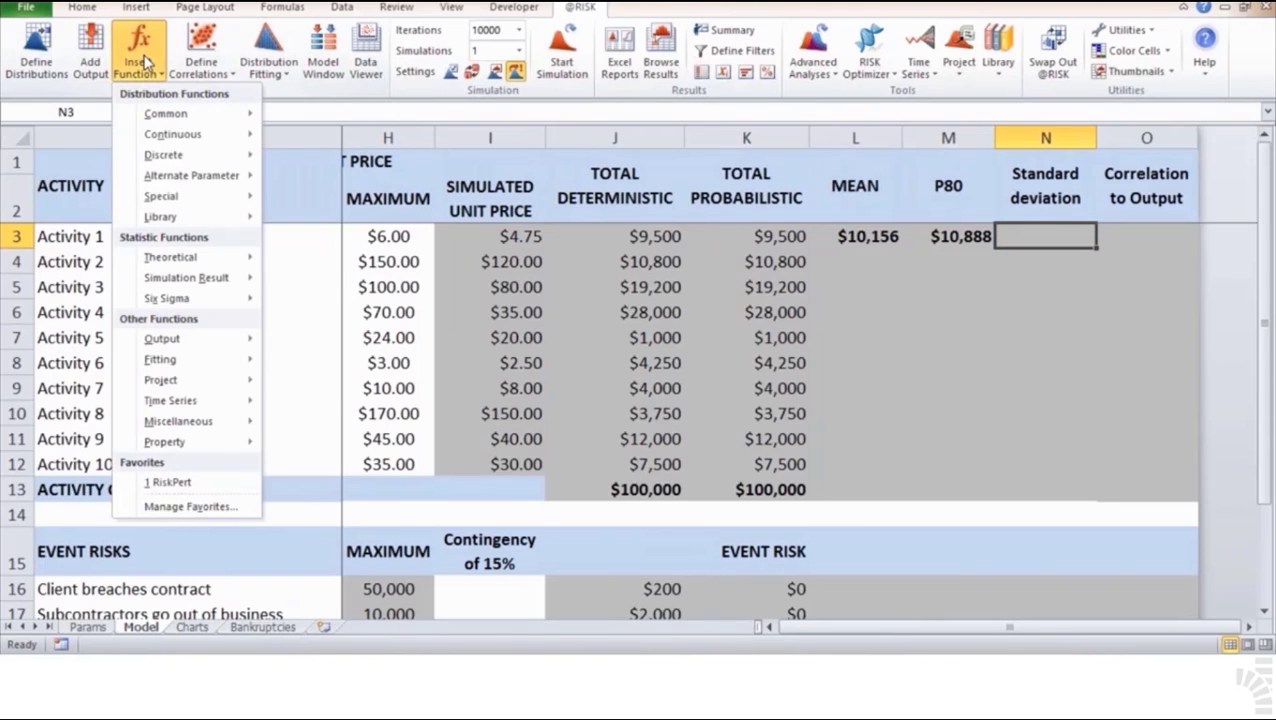
{"action": "mouse_move", "coordinate": [186, 277]}
{"action": "left_click", "coordinate": [430, 404]}
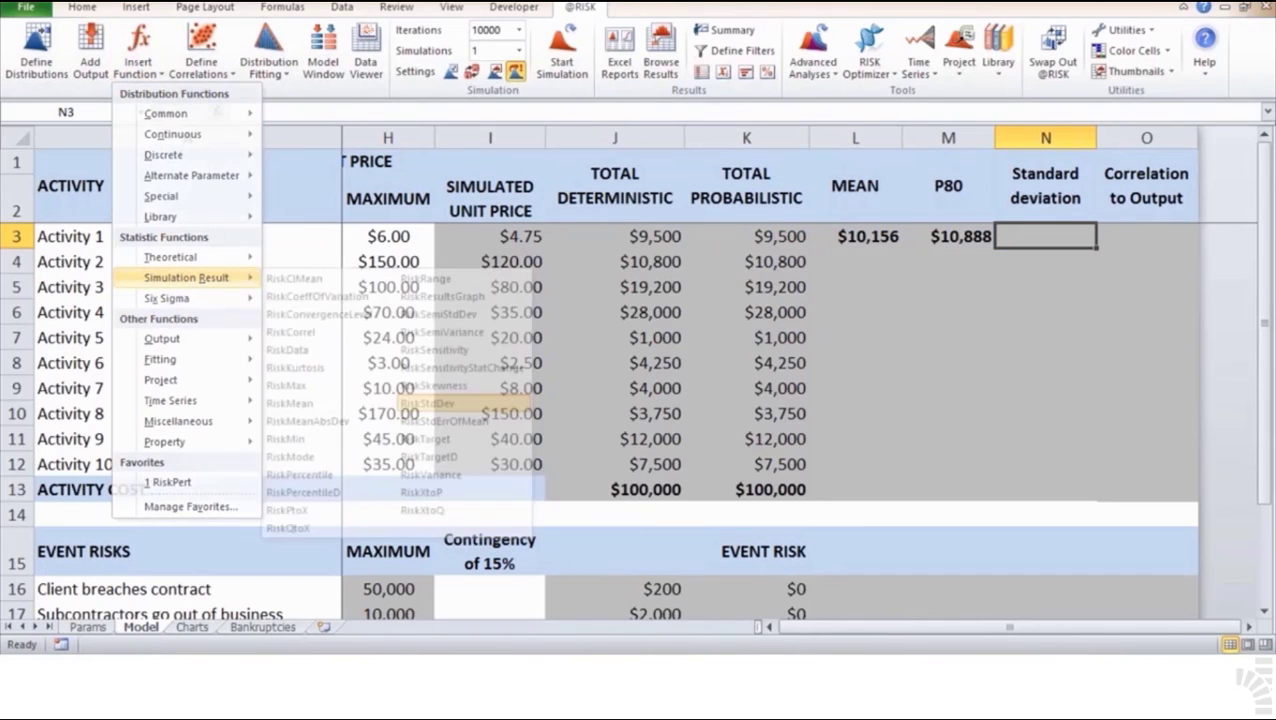
{"action": "left_click", "coordinate": [780, 236]}
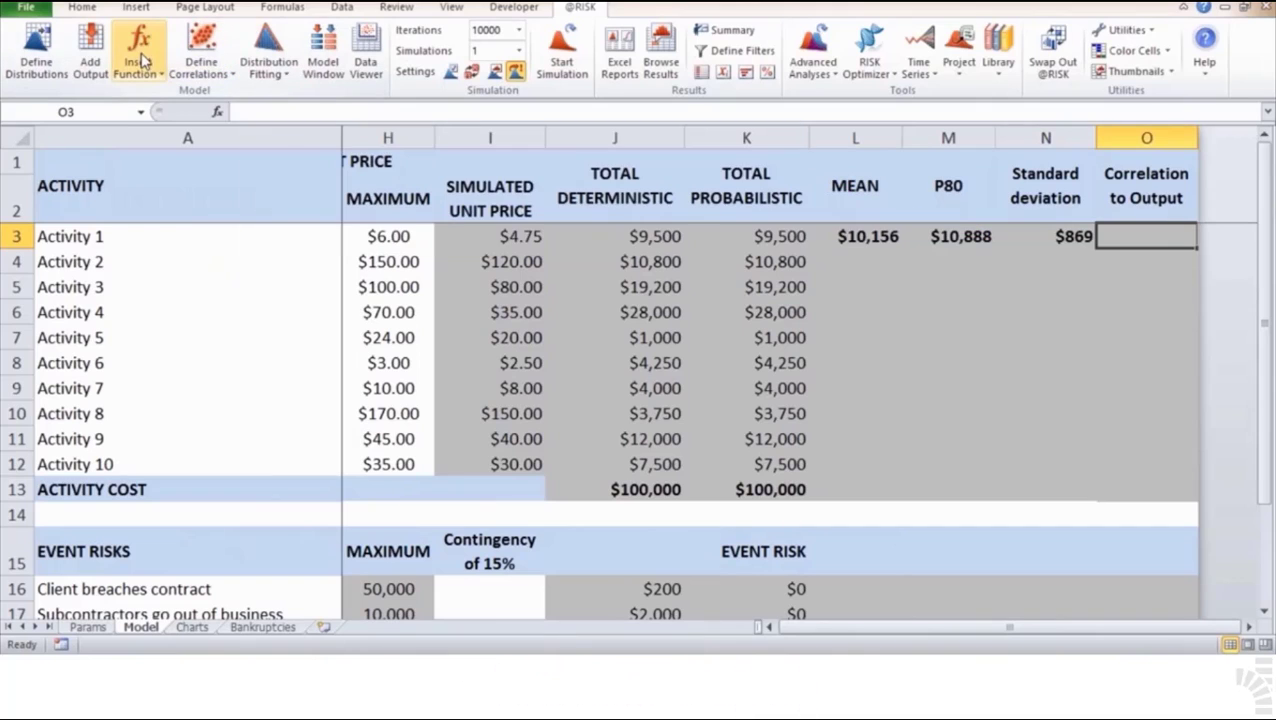
Insert =RiskCorrel(K3,$K$21) in O3, correlating Activity 1 with the total cost output.
{"action": "left_click", "coordinate": [140, 60]}
{"action": "mouse_move", "coordinate": [200, 277]}
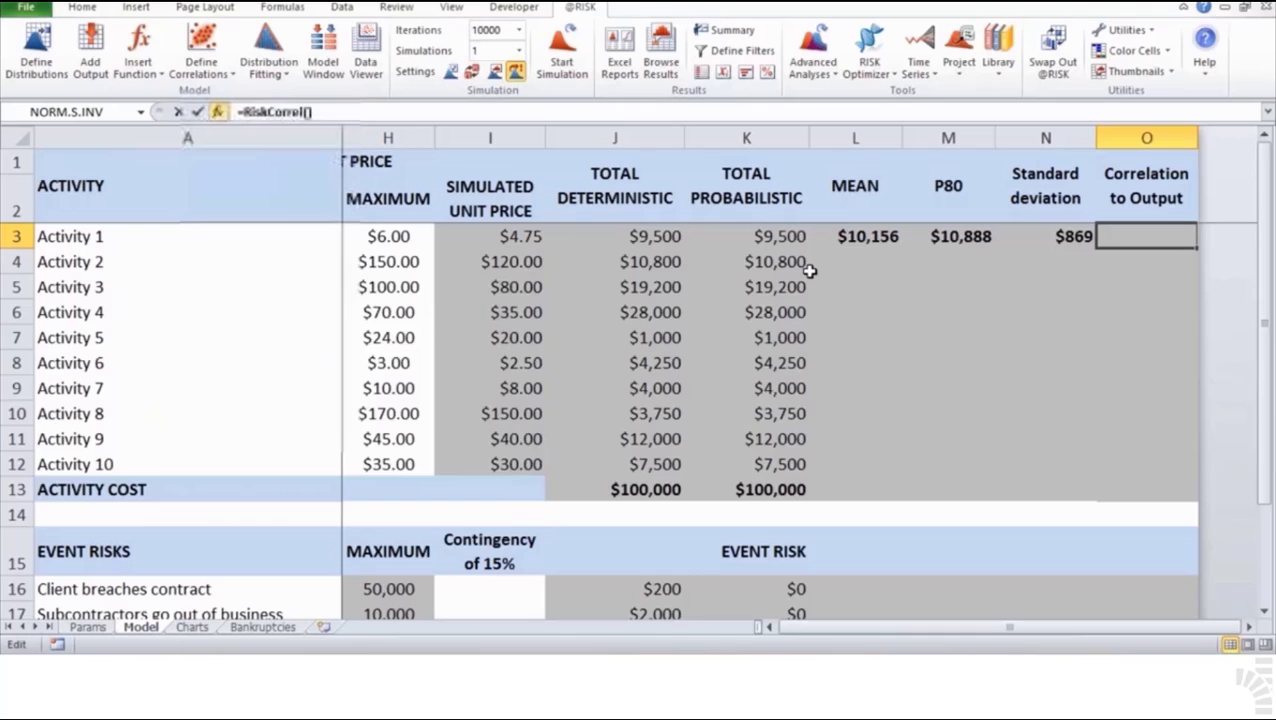
{"action": "key", "text": "ctrl+a"}
{"action": "left_click", "coordinate": [780, 236]}
{"action": "key", "text": "Tab"}
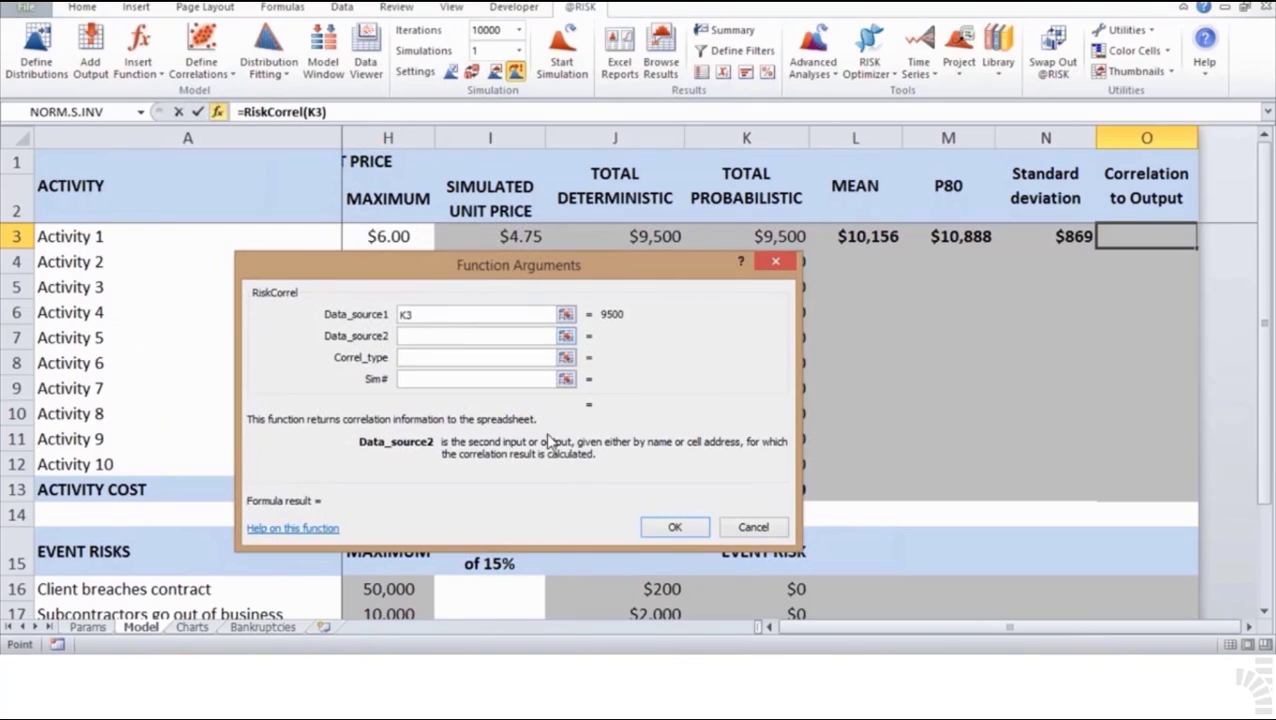
{"action": "type", "text": "$K$21"}
{"action": "left_click", "coordinate": [705, 530]}
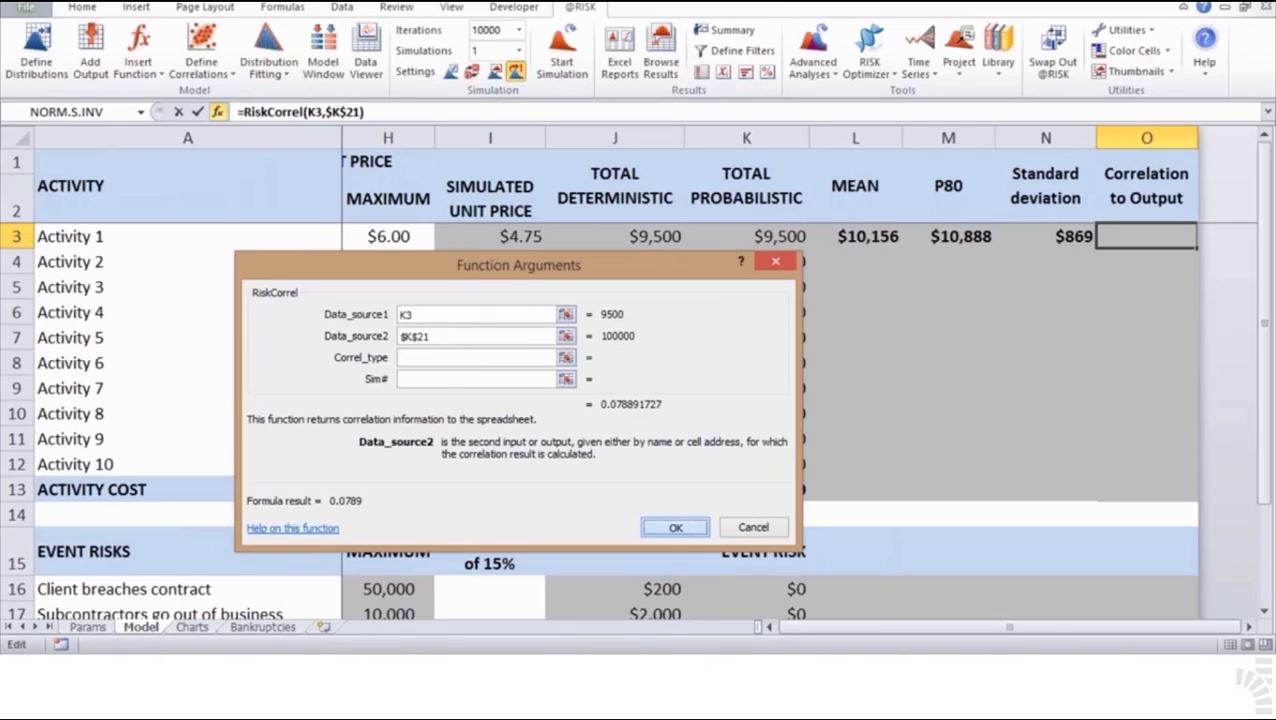
{"action": "key", "text": "F2"}
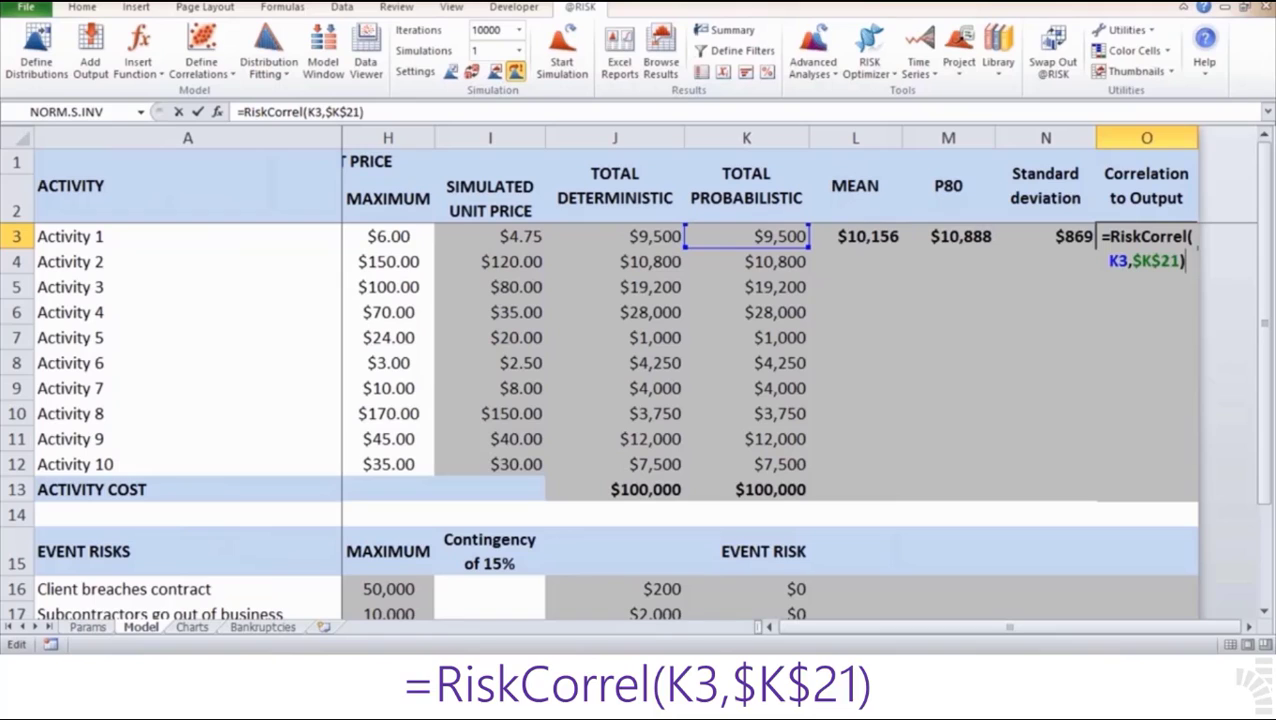
Commit the O3 correlation and copy the L3:O3 statistic formulas down through row 13.
{"action": "key", "text": "ctrl+Return"}
{"action": "left_click", "coordinate": [855, 236]}
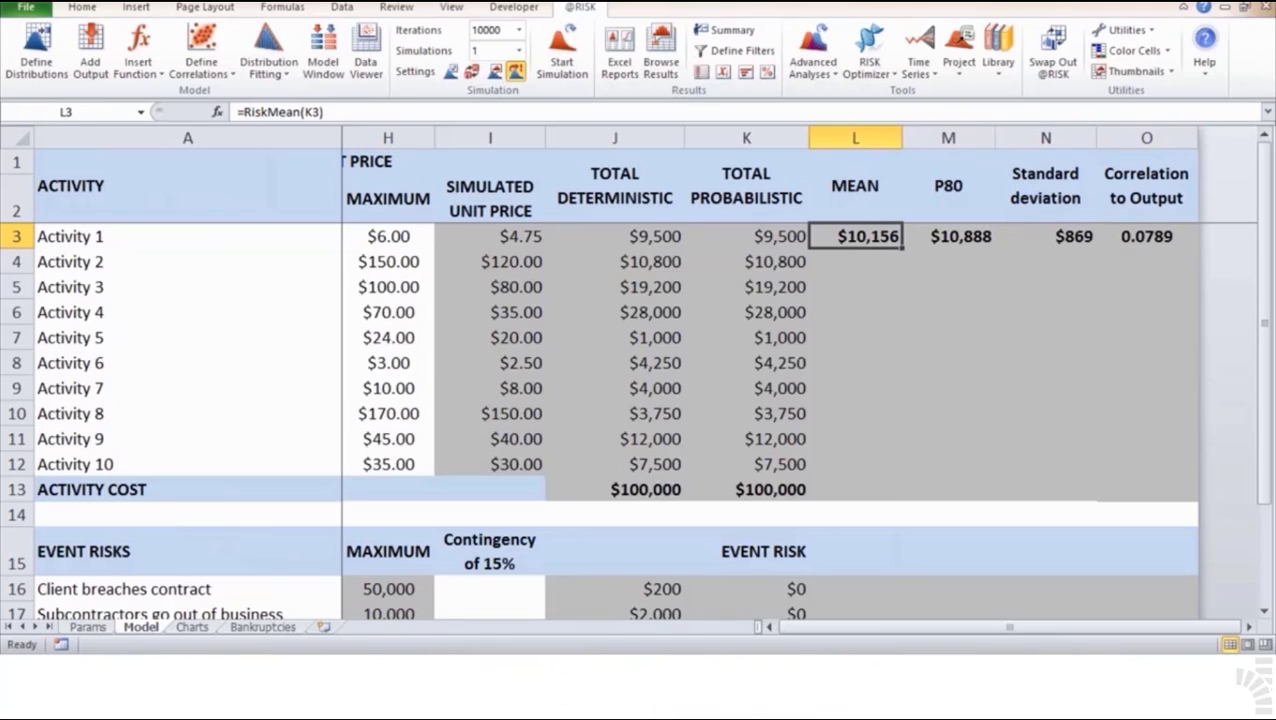
{"action": "key", "text": "shift+Right"}
{"action": "key", "text": "shift+Right"}
{"action": "key", "text": "shift+Right"}
{"action": "key", "text": "ctrl+c"}
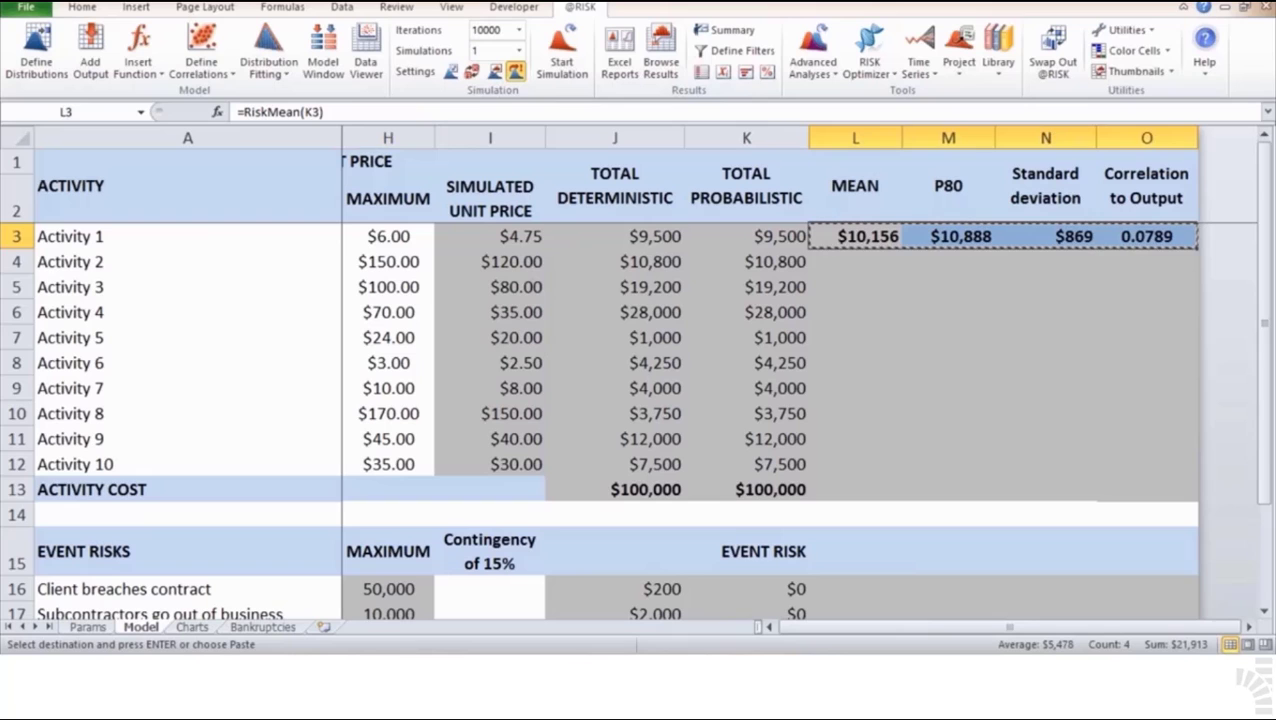
{"action": "key", "text": "shift+Down"}
{"action": "key", "text": "shift+Down"}
{"action": "key", "text": "shift+Down"}
{"action": "key", "text": "shift+Down"}
{"action": "key", "text": "shift+Down"}
{"action": "key", "text": "shift+Down"}
{"action": "key", "text": "shift+Down"}
{"action": "key", "text": "shift+Down"}
{"action": "key", "text": "shift+Down"}
{"action": "key", "text": "shift+Down"}
{"action": "key", "text": "Return"}
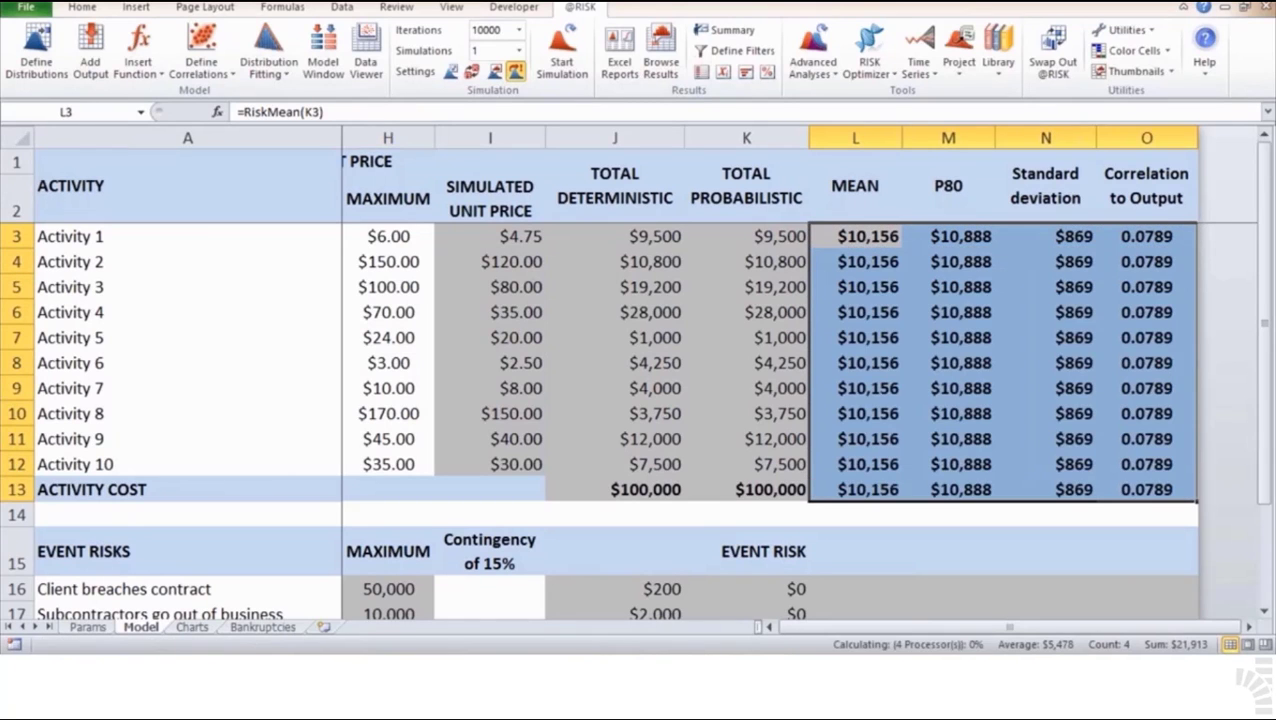
Copy the L4:O4 statistic formulas into the event risk rows L16:O19.
{"action": "scroll", "coordinate": [697, 535], "scroll_direction": "down", "scroll_amount": 3}
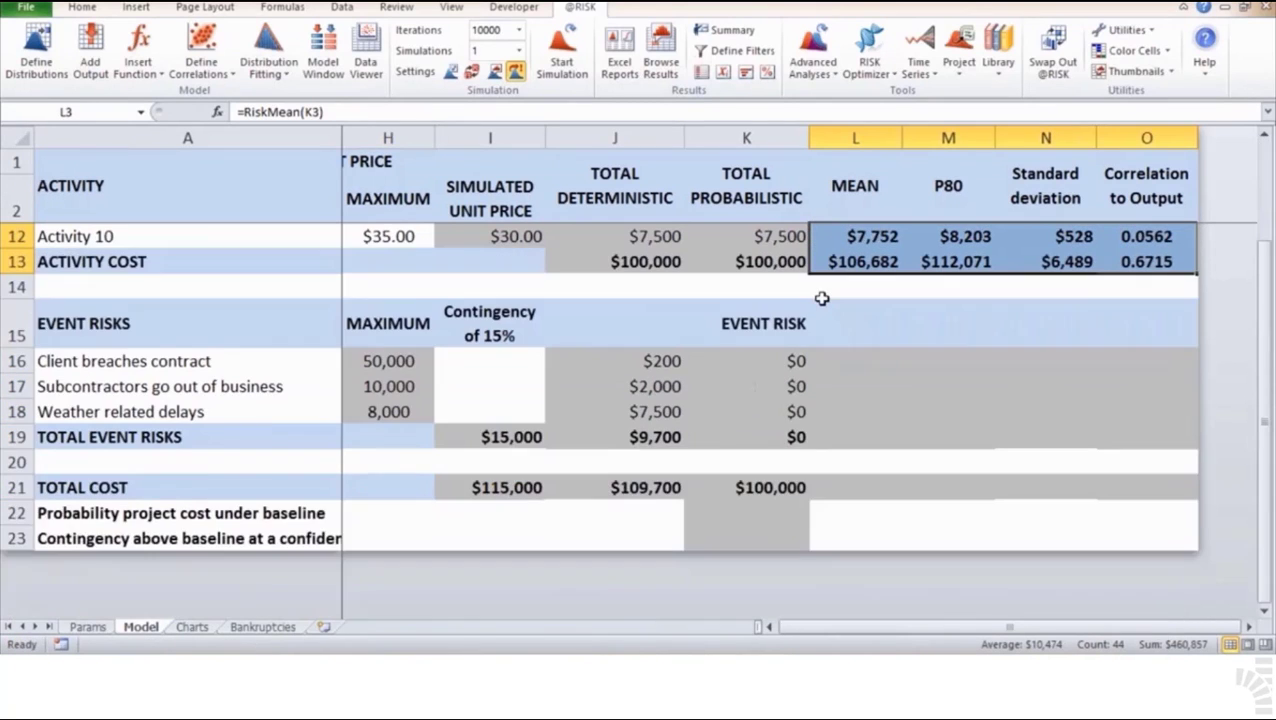
{"action": "key", "text": "Down"}
{"action": "key", "text": "shift+Right"}
{"action": "key", "text": "shift+Right"}
{"action": "key", "text": "shift+Right"}
{"action": "key", "text": "ctrl+c"}
{"action": "key", "text": "Down"}
{"action": "key", "text": "Down"}
{"action": "key", "text": "Down"}
{"action": "key", "text": "Down"}
{"action": "key", "text": "Down"}
{"action": "key", "text": "Down"}
{"action": "key", "text": "Down"}
{"action": "key", "text": "Down"}
{"action": "key", "text": "Down"}
{"action": "key", "text": "Down"}
{"action": "key", "text": "Down"}
{"action": "key", "text": "Down"}
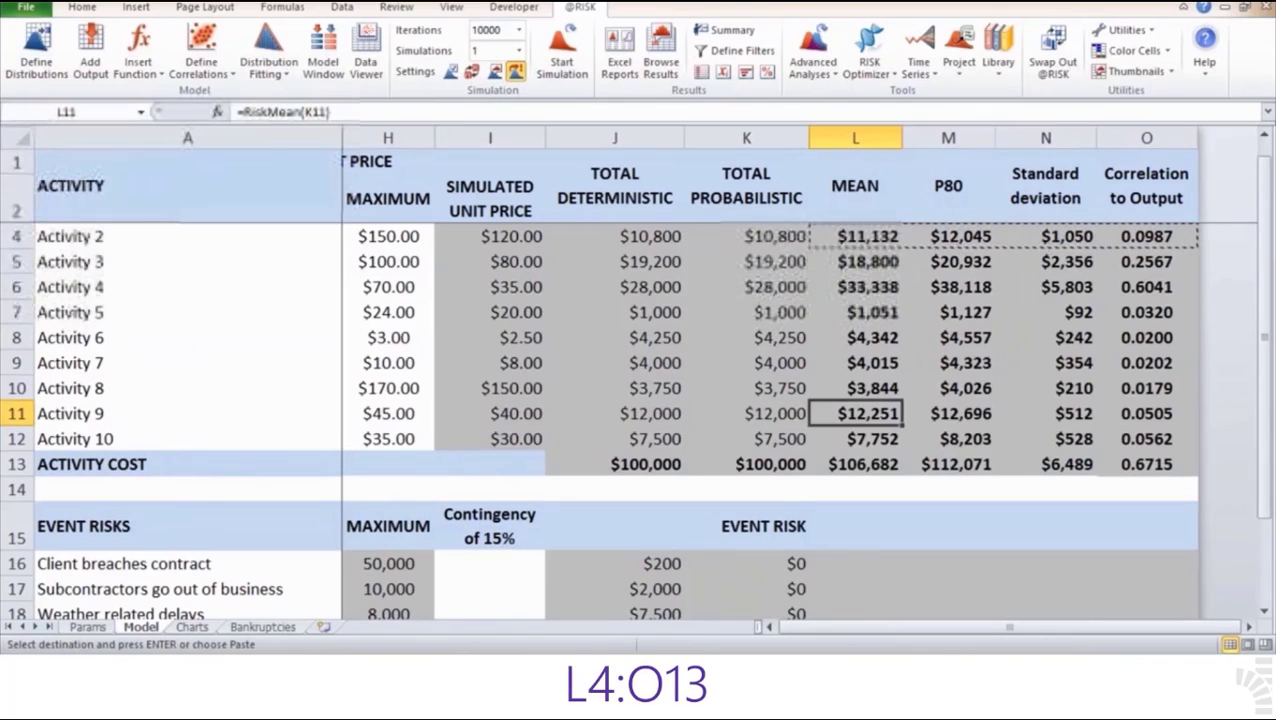
{"action": "key", "text": "shift+Down"}
{"action": "key", "text": "shift+Down"}
{"action": "key", "text": "shift+Down"}
{"action": "key", "text": "shift+Right"}
{"action": "key", "text": "shift+Right"}
{"action": "key", "text": "shift+Right"}
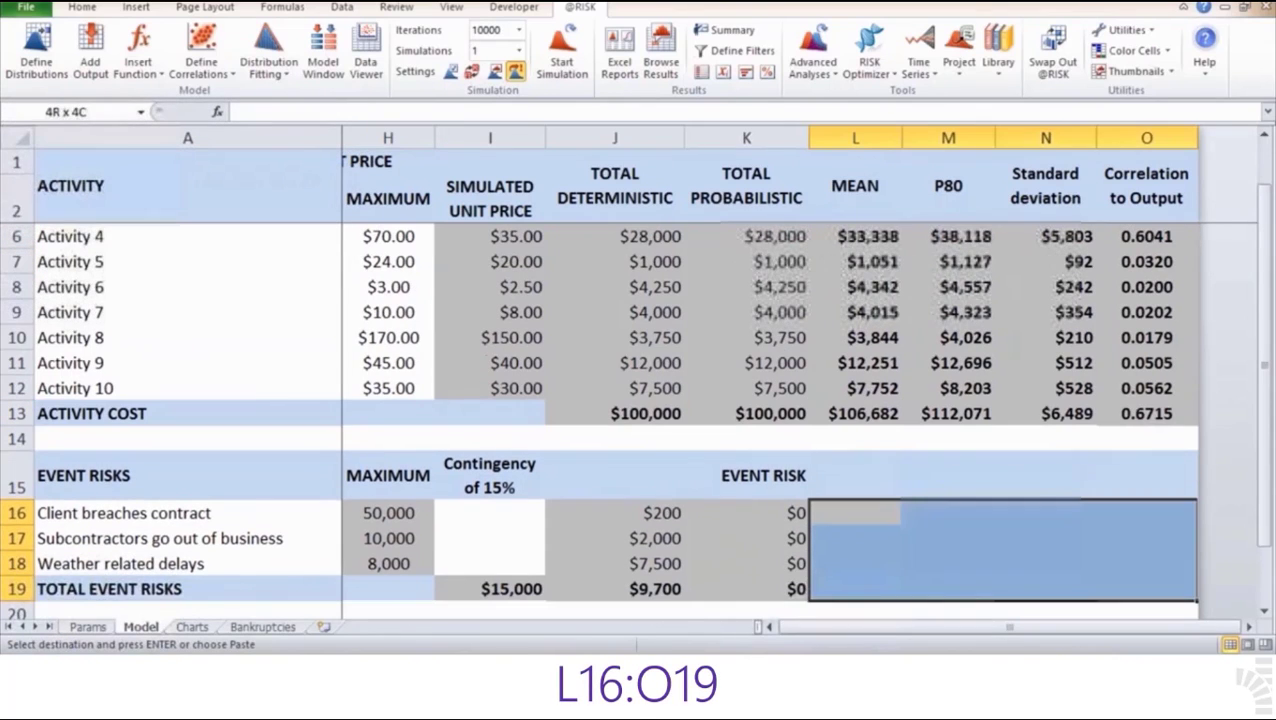
{"action": "key", "text": "Return"}
Copy the L19:O19 statistic formulas into the Total Cost row L21:O21.
{"action": "key", "text": "shift+Right"}
{"action": "key", "text": "shift+Right"}
{"action": "key", "text": "shift+Right"}
{"action": "key", "text": "ctrl+c"}
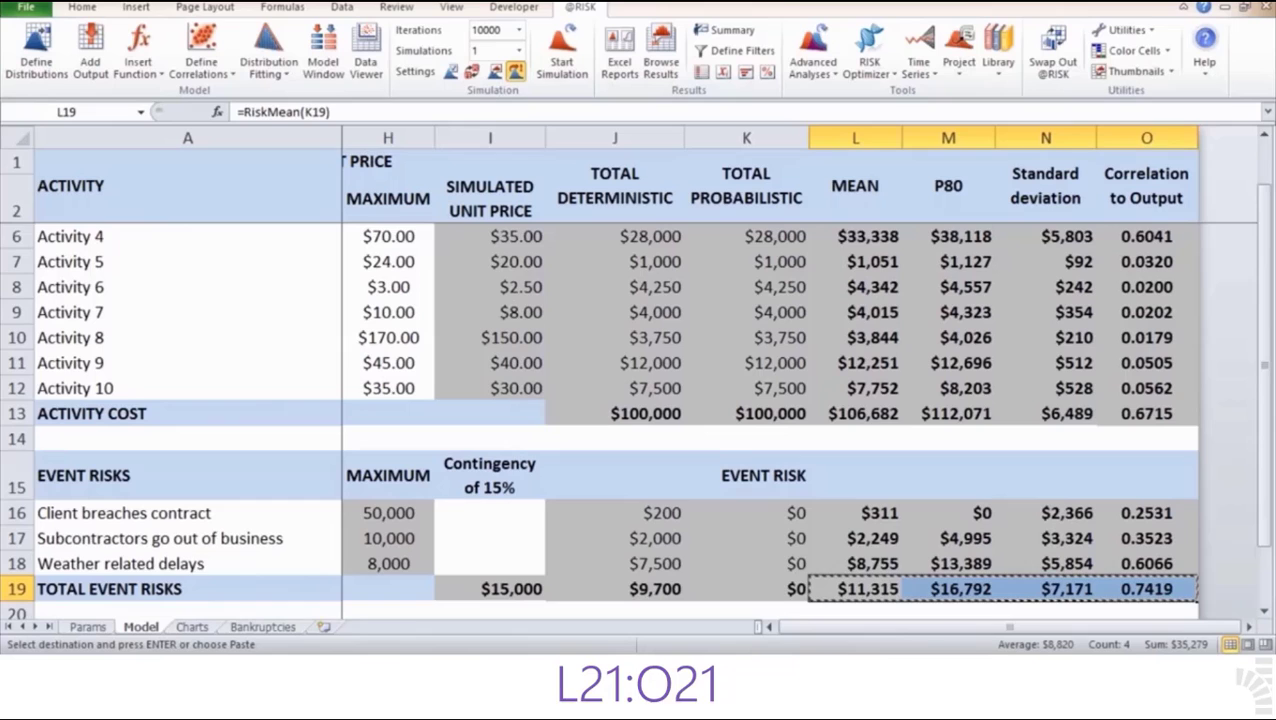
{"action": "key", "text": "Down"}
{"action": "key", "text": "Down"}
{"action": "key", "text": "Up"}
{"action": "key", "text": "Up"}
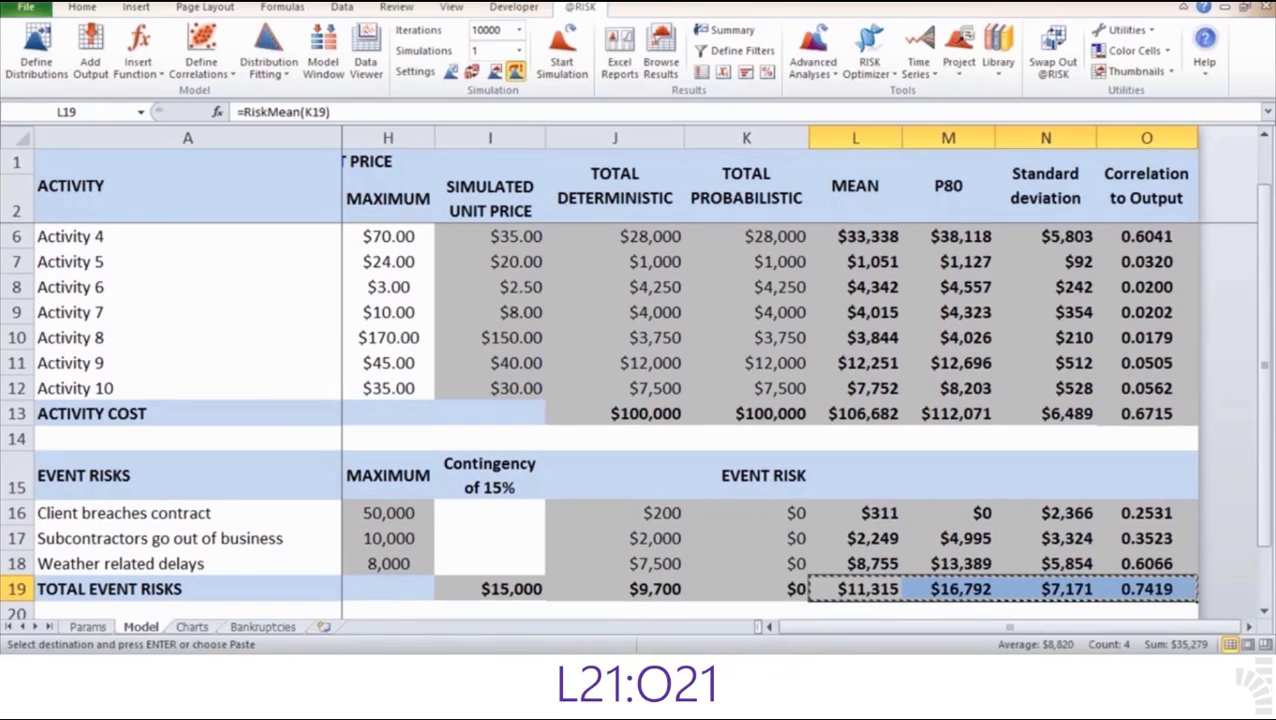
{"action": "key", "text": "Down"}
{"action": "key", "text": "Up"}
{"action": "key", "text": "Down"}
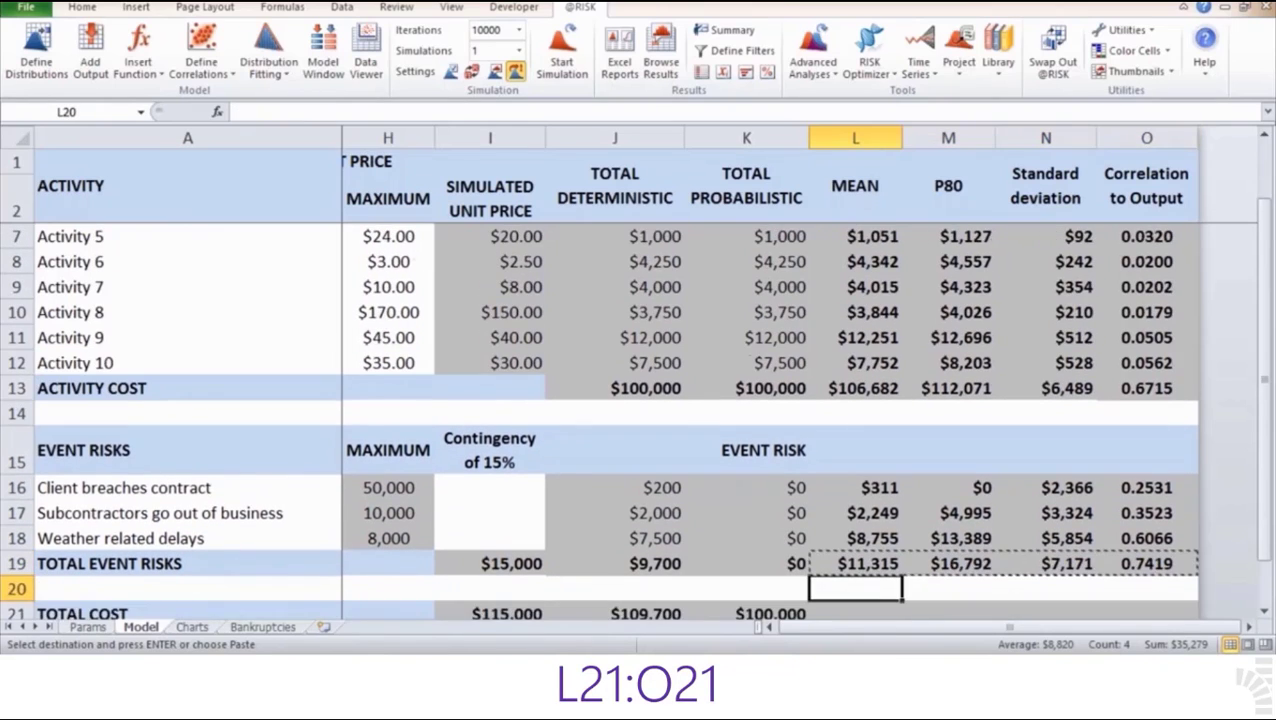
{"action": "key", "text": "Down"}
{"action": "key", "text": "Up"}
{"action": "key", "text": "Down"}
{"action": "key", "text": "Return"}
{"action": "key", "text": "Down"}
{"action": "key", "text": "Left"}
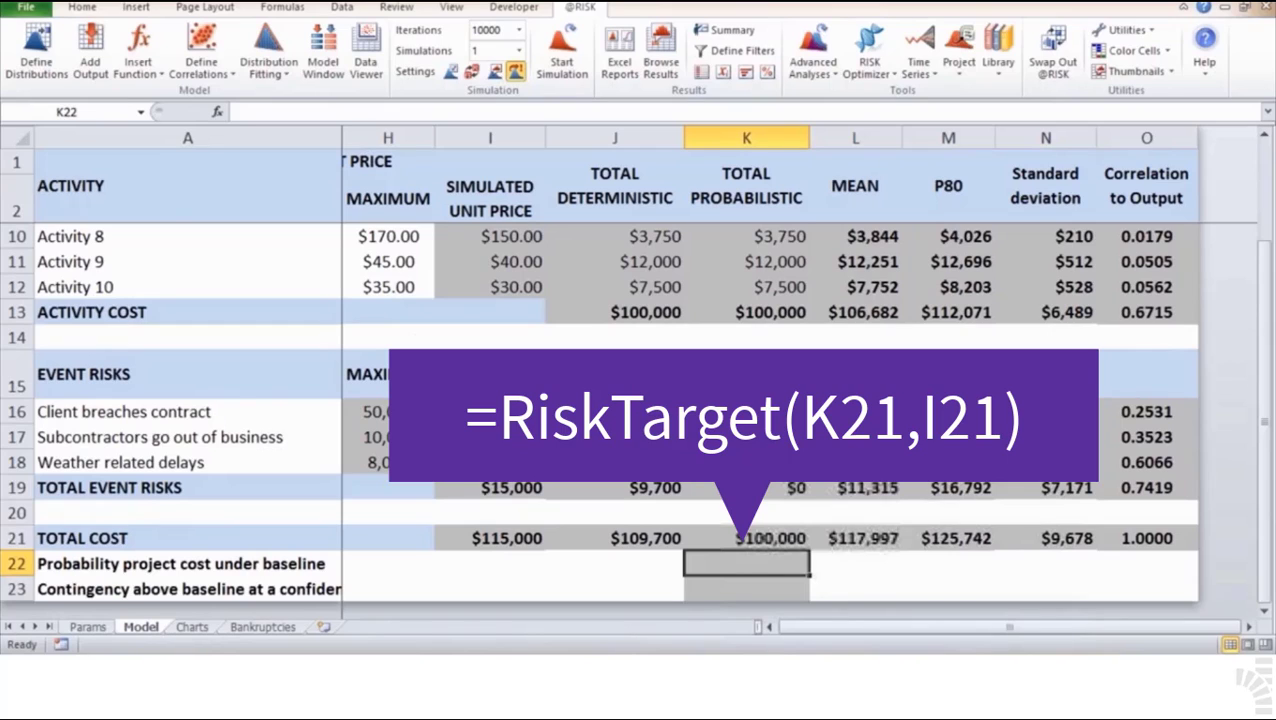
Enter =RiskTarget(K21,I21) in K22, returning a 41.2% chance of staying under $115,000.
{"action": "type", "text": "=risktarget("}
{"action": "left_click", "coordinate": [772, 538]}
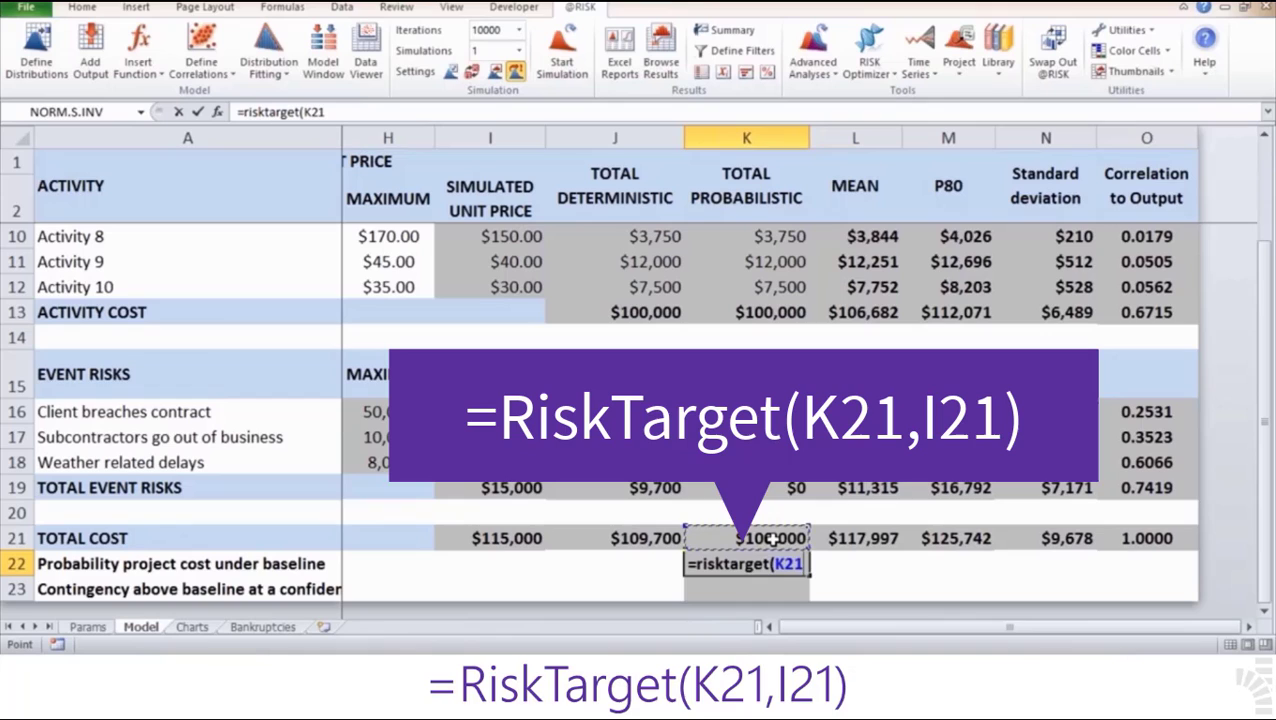
{"action": "type", "text": ","}
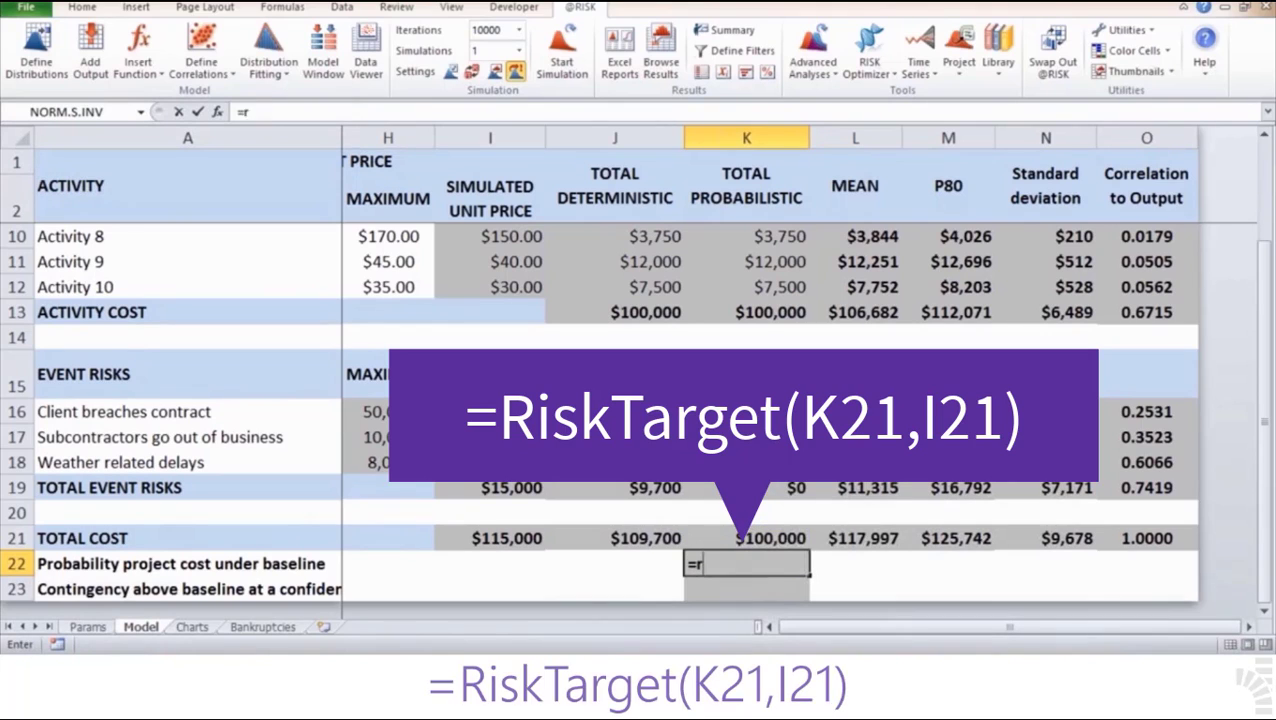
{"action": "type", "text": "sktarg"}
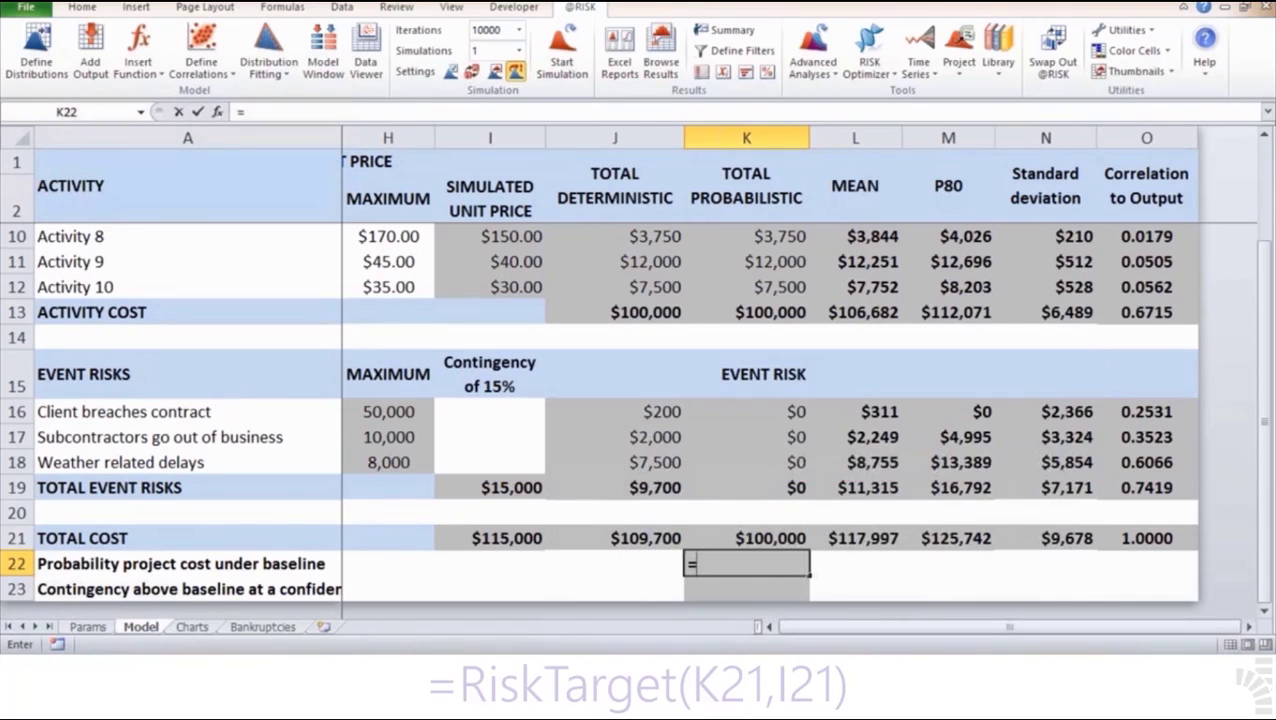
{"action": "type", "text": "risktarget("}
{"action": "left_click", "coordinate": [772, 537]}
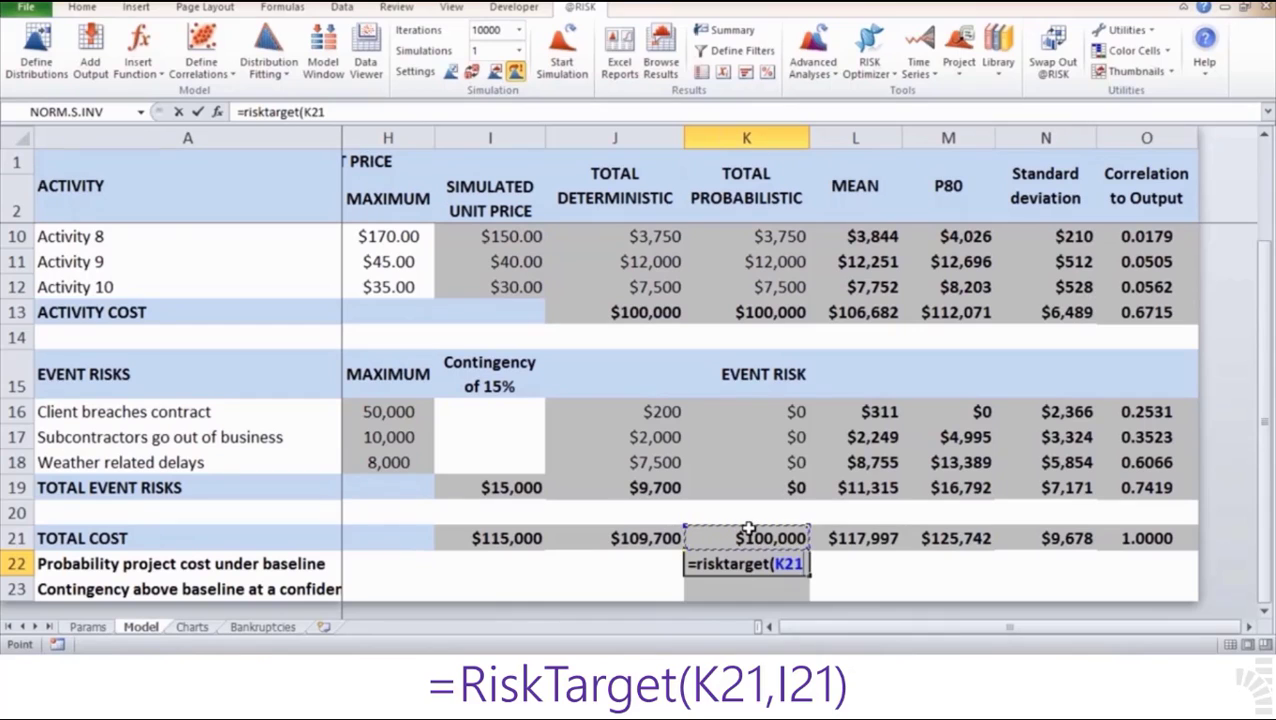
{"action": "type", "text": ","}
{"action": "left_click", "coordinate": [538, 538]}
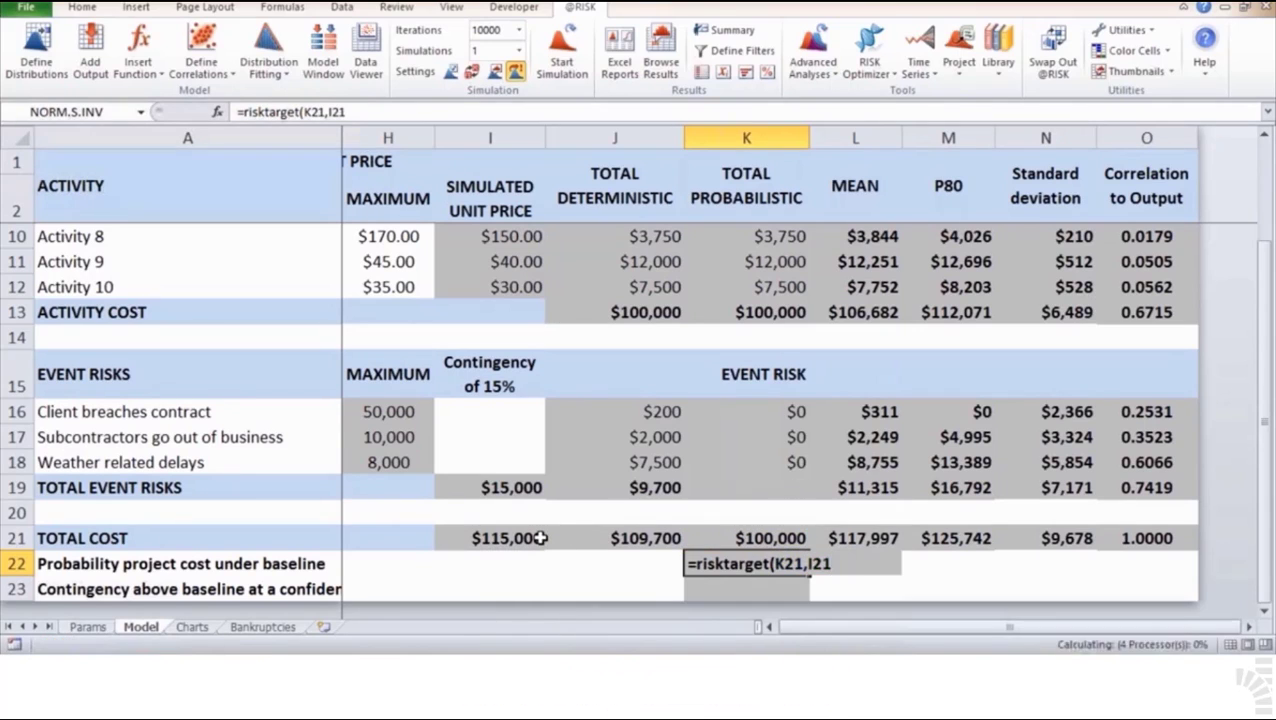
{"action": "key", "text": "Return"}
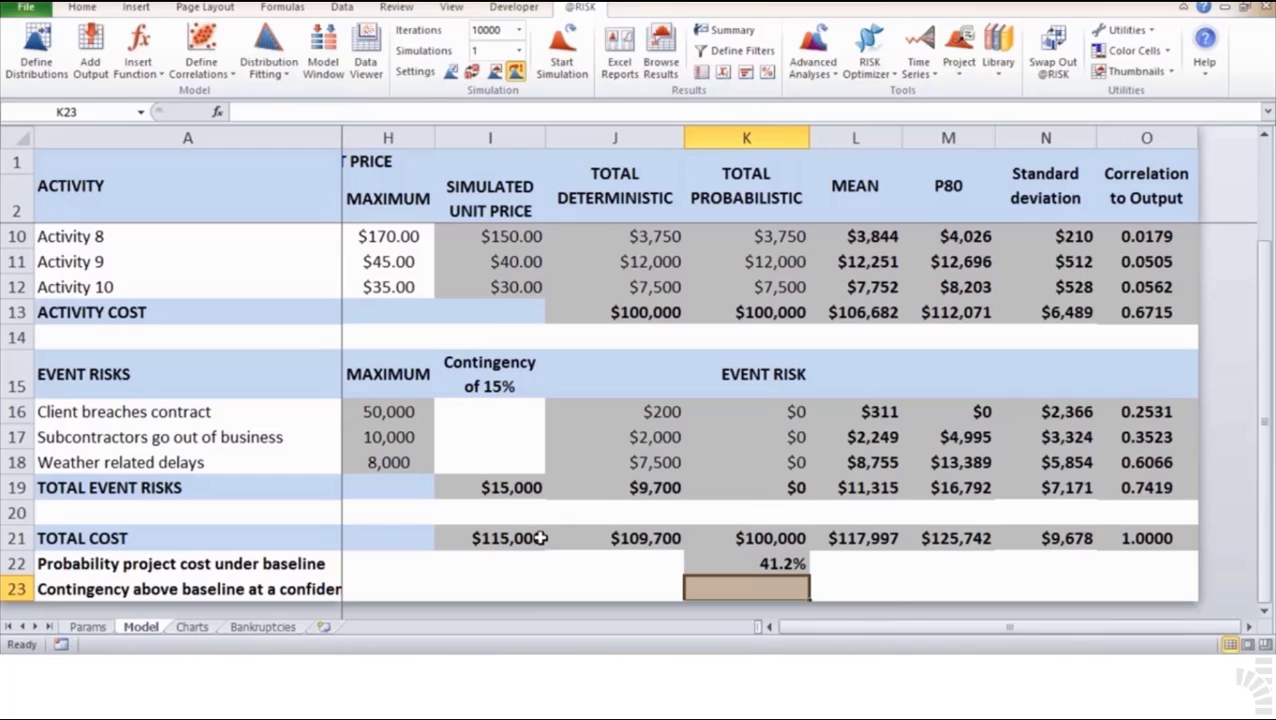
Enter =M21-J13 in K23, the P80 total cost minus the $100,000 activity cost.
{"action": "type", "text": "="}
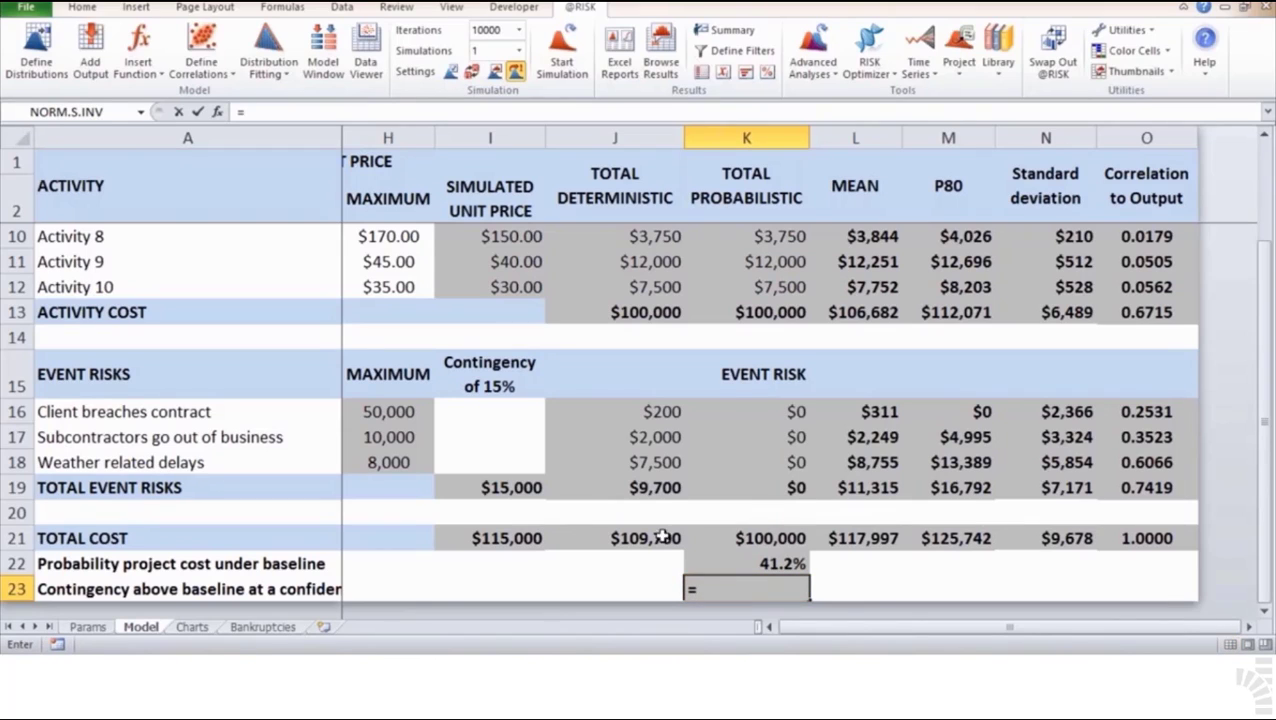
{"action": "left_click", "coordinate": [948, 538]}
{"action": "type", "text": "-"}
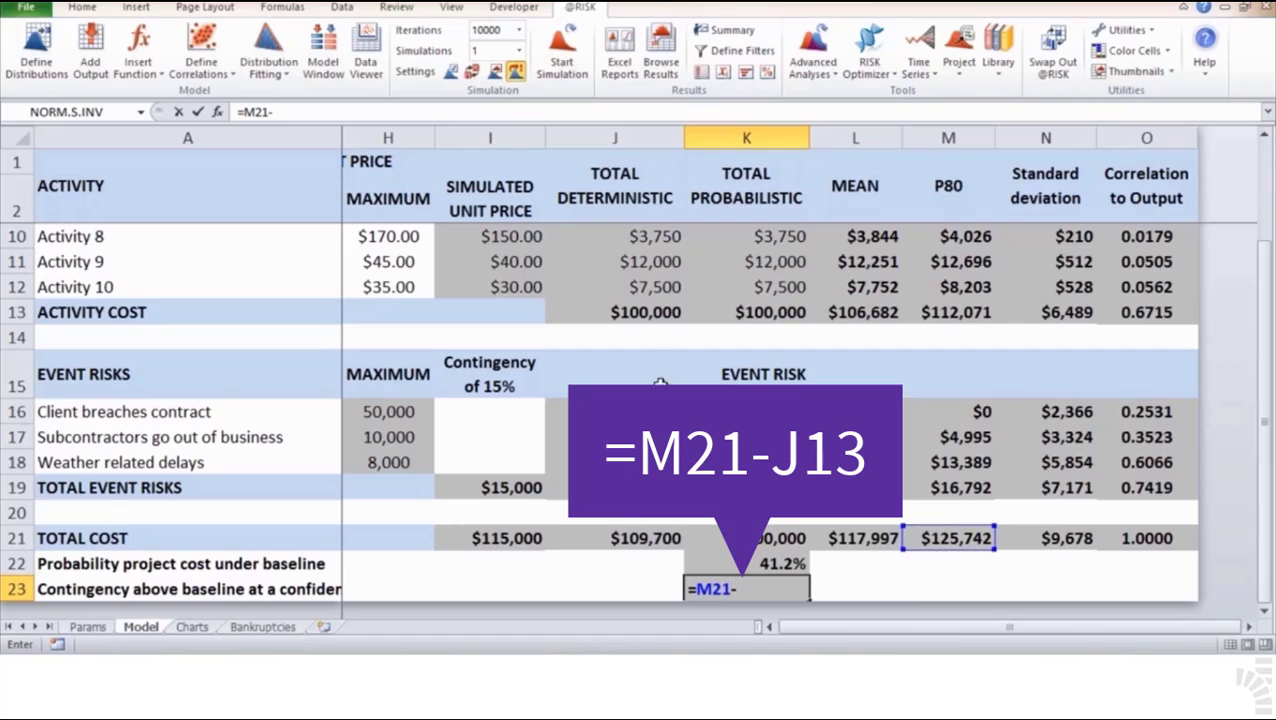
{"action": "left_click", "coordinate": [642, 305]}
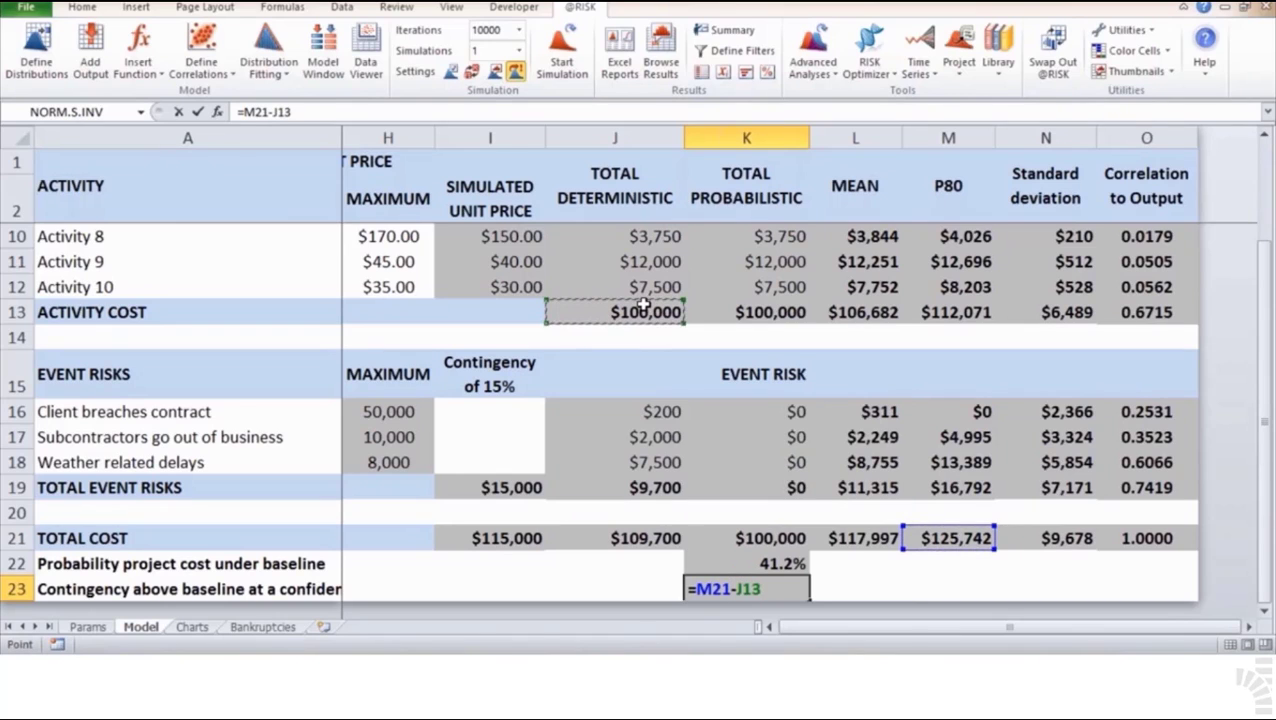
{"action": "key", "text": "Return"}
{"action": "key", "text": "F2"}
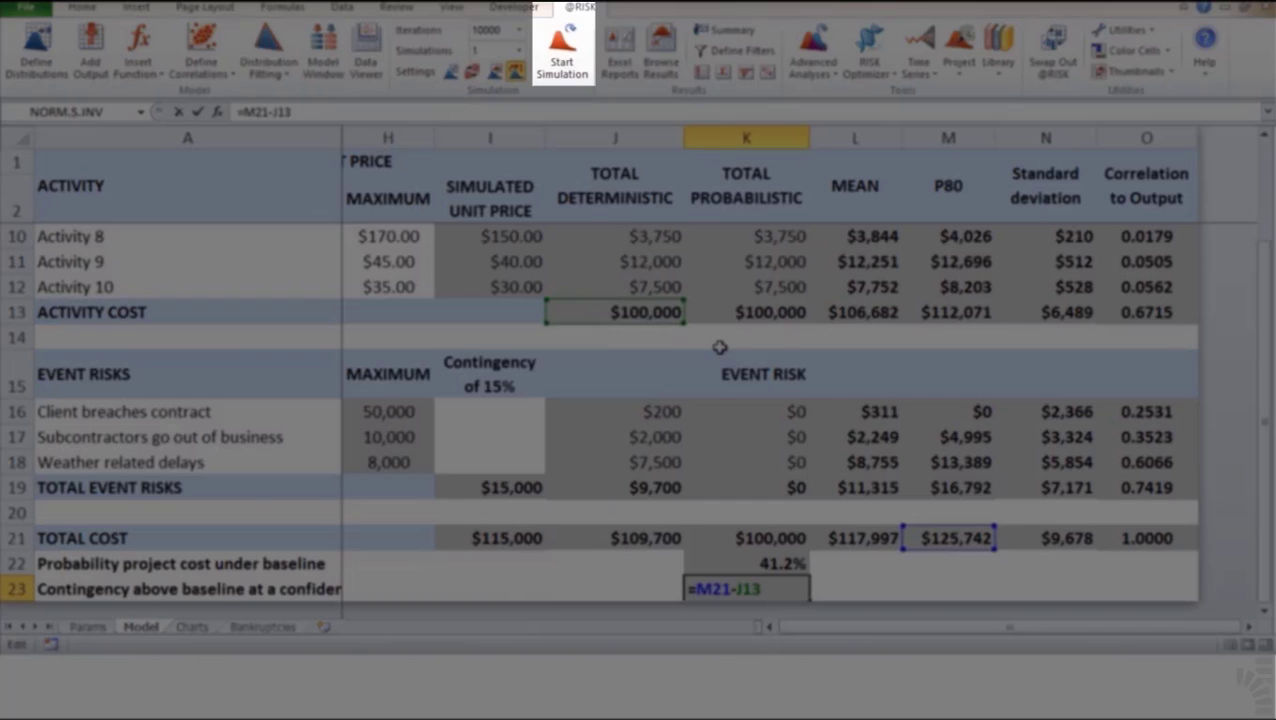
{"action": "key", "text": "ctrl+Return"}
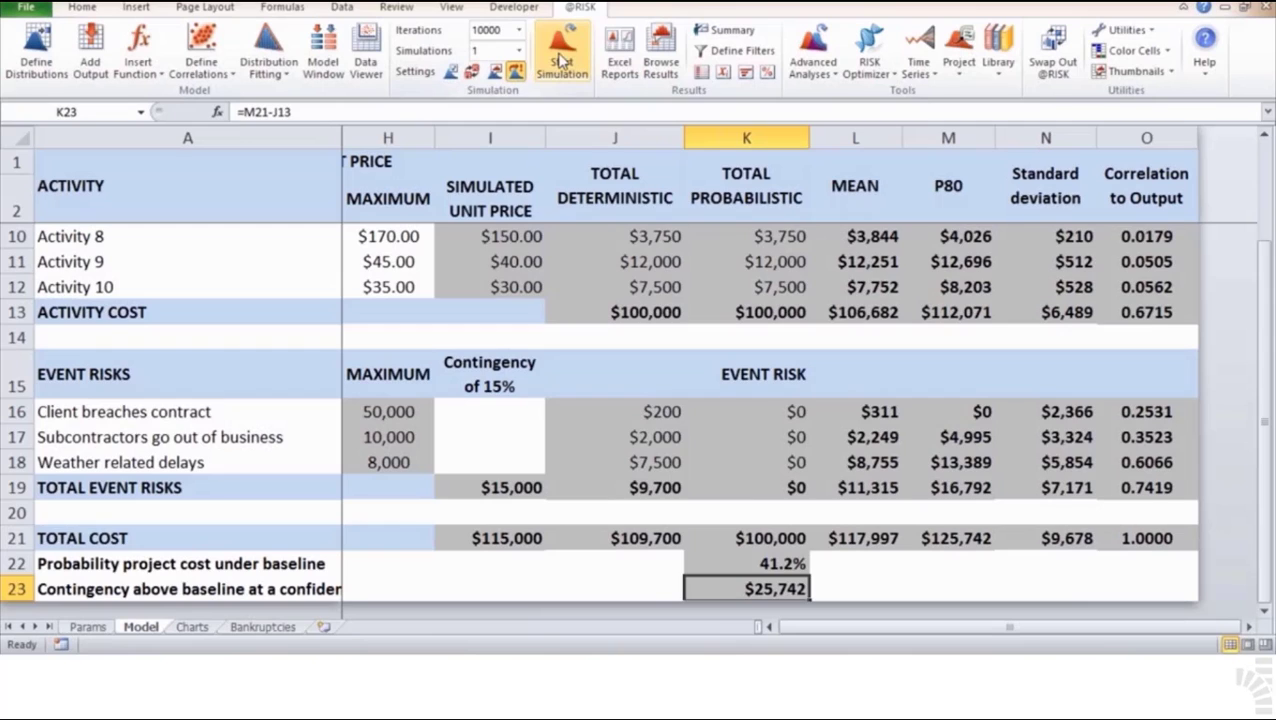
{"action": "left_click", "coordinate": [561, 62]}
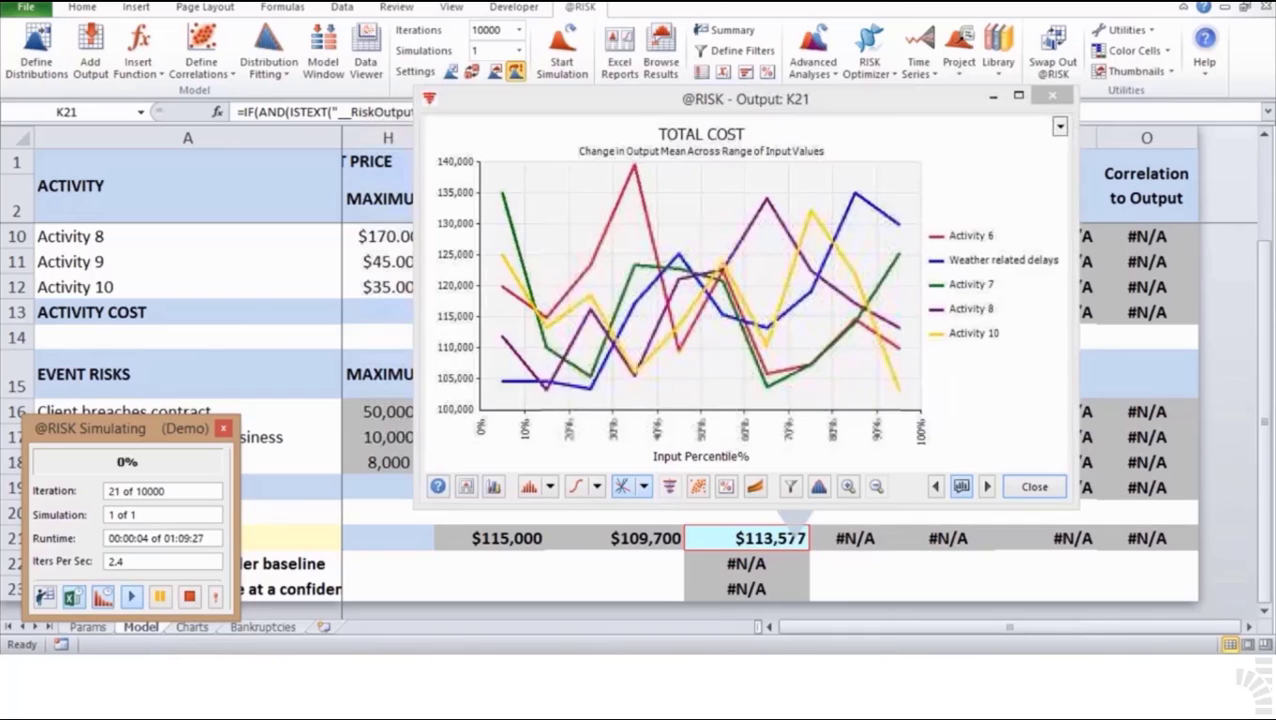
{"action": "left_click", "coordinate": [70, 598]}
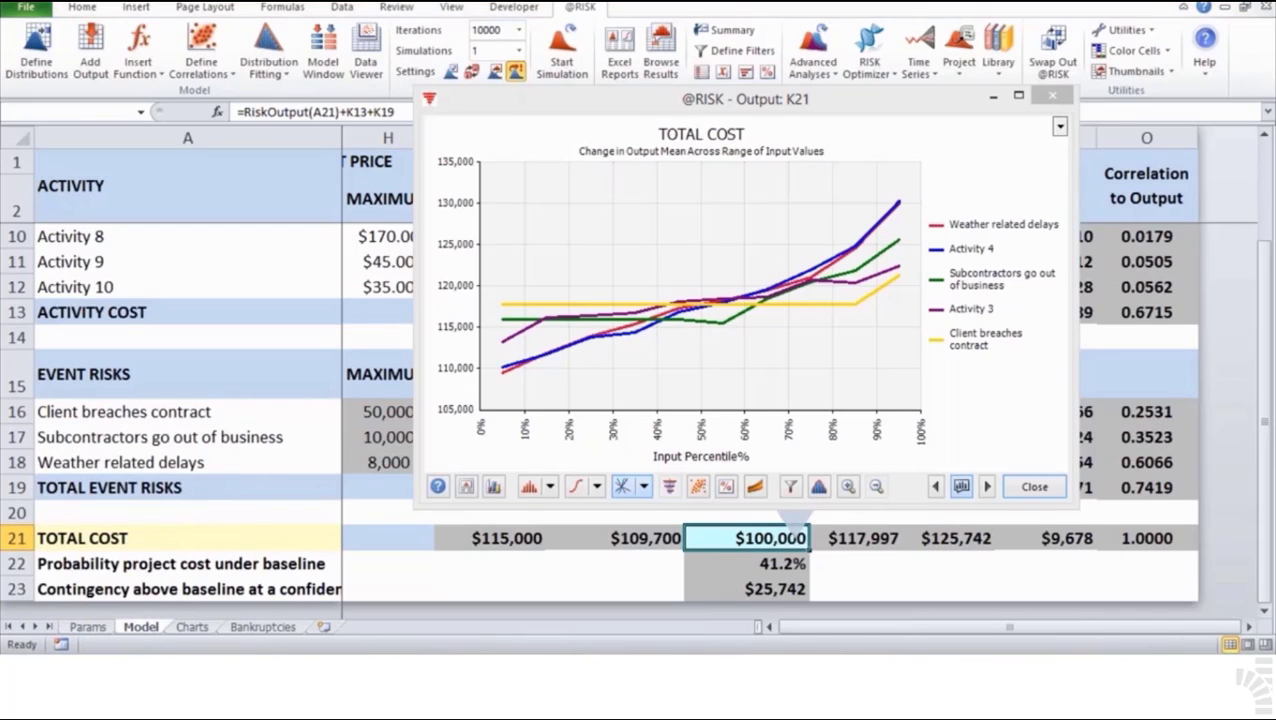
Switch the Total Cost output to a histogram showing 90% between $103,848 and $135,076.
{"action": "left_click", "coordinate": [529, 487]}
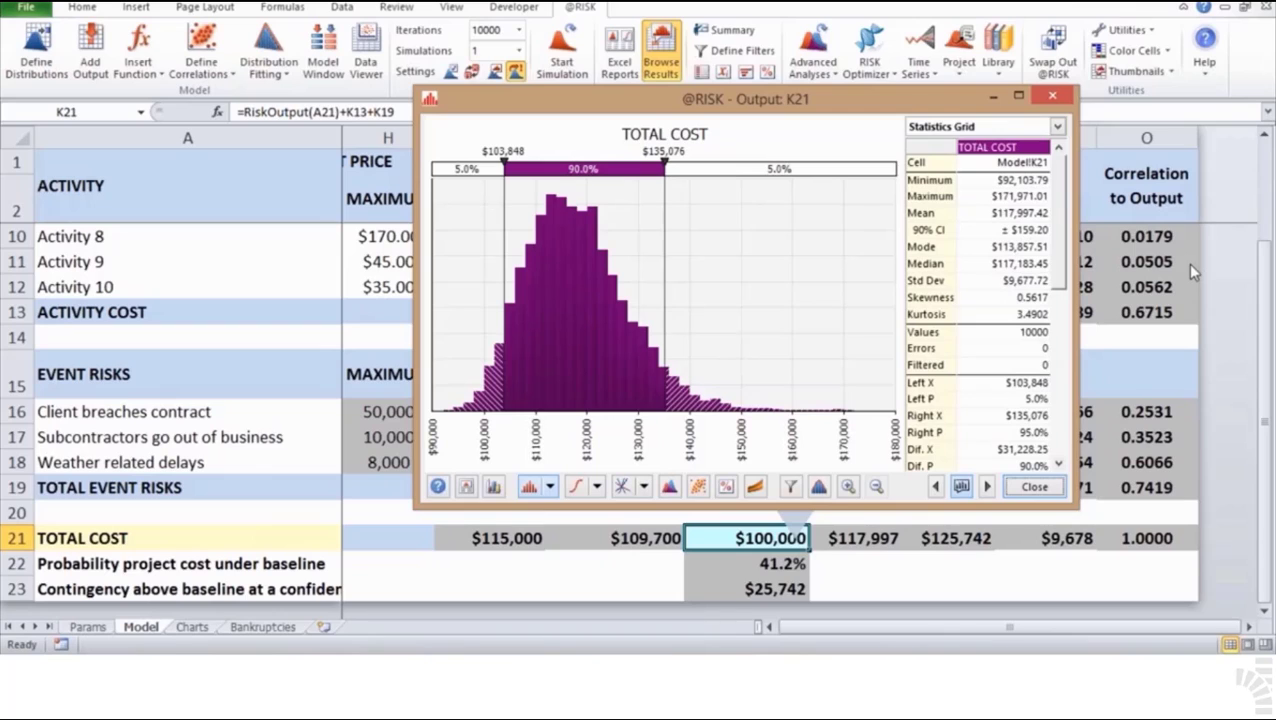
Set the histogram delimiters to $115,000 on the left and a 20% right tail ($125,742).
{"action": "left_click", "coordinate": [746, 589]}
{"action": "left_click", "coordinate": [502, 151]}
{"action": "type", "text": "1"}
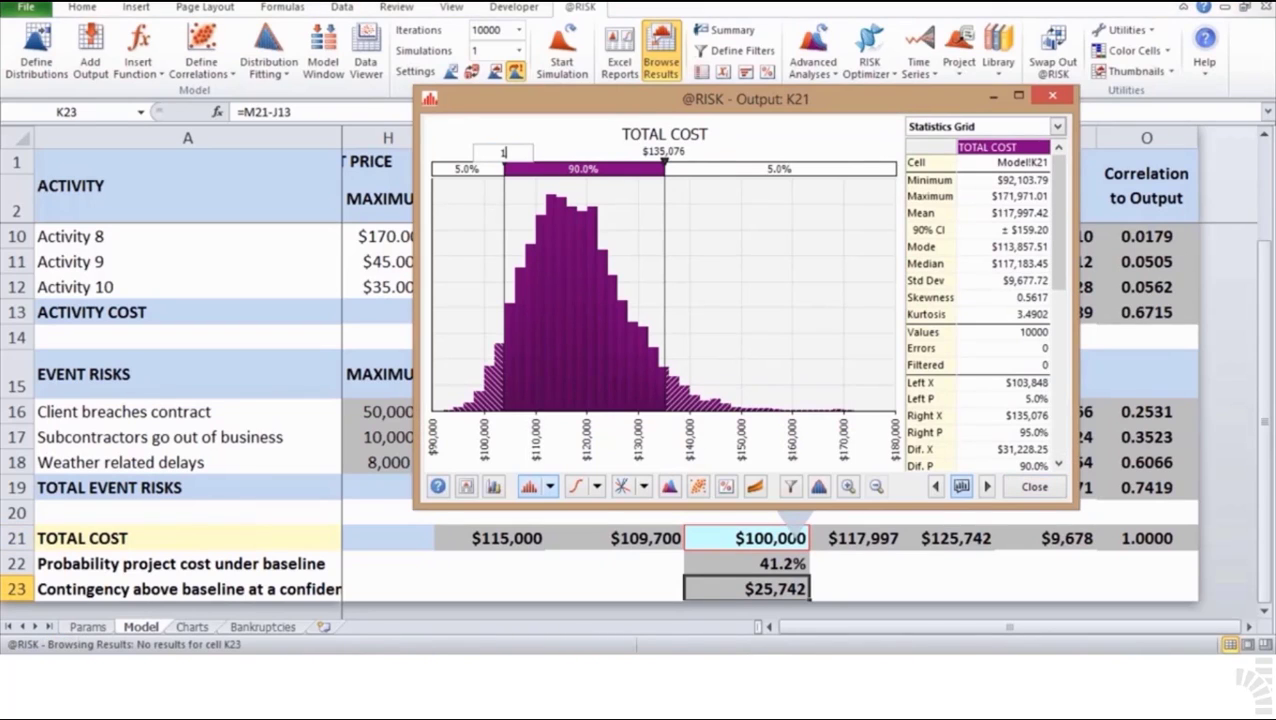
{"action": "type", "text": "00,00000"}
{"action": "key", "text": "Return"}
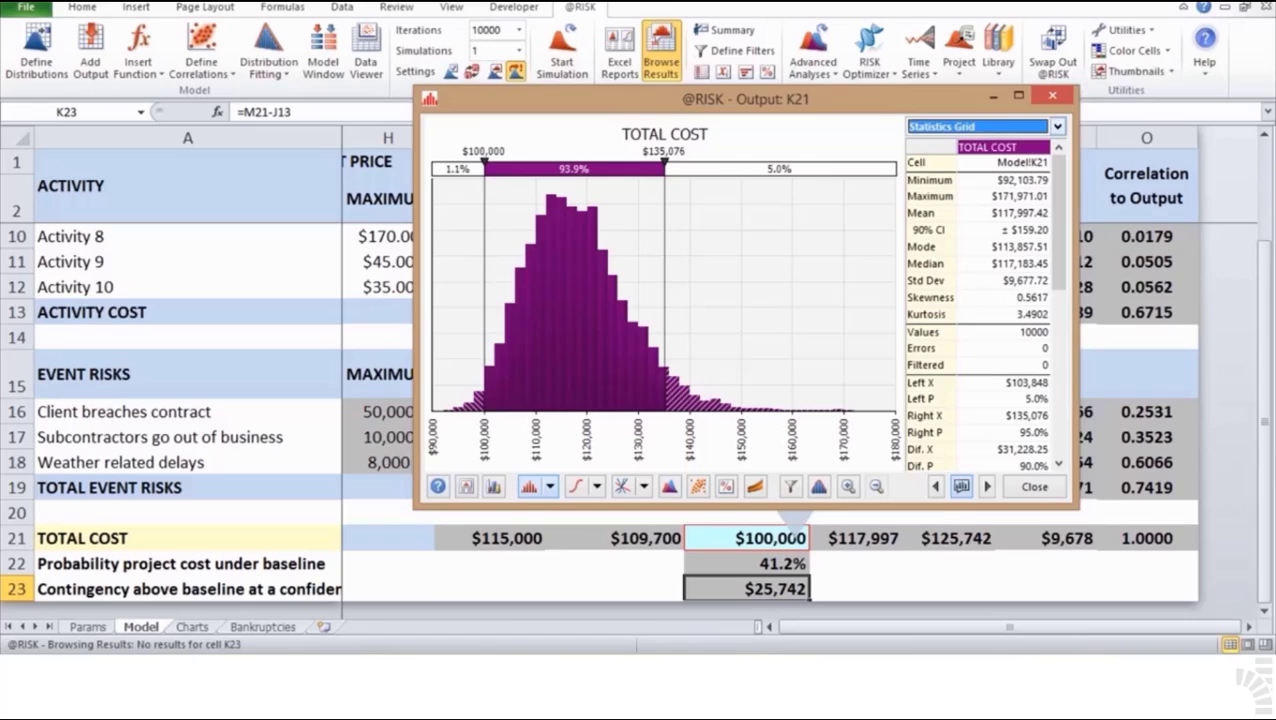
{"action": "left_click", "coordinate": [786, 169]}
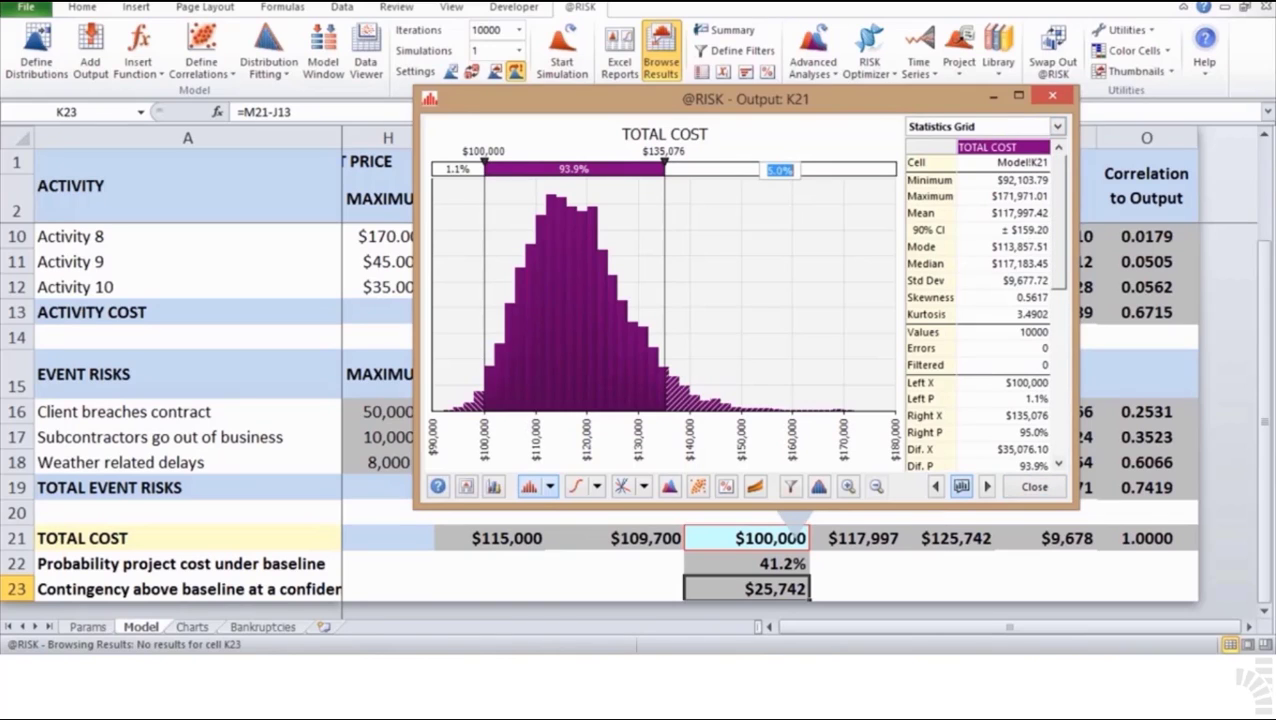
{"action": "type", "text": "20.0%"}
{"action": "key", "text": "Return"}
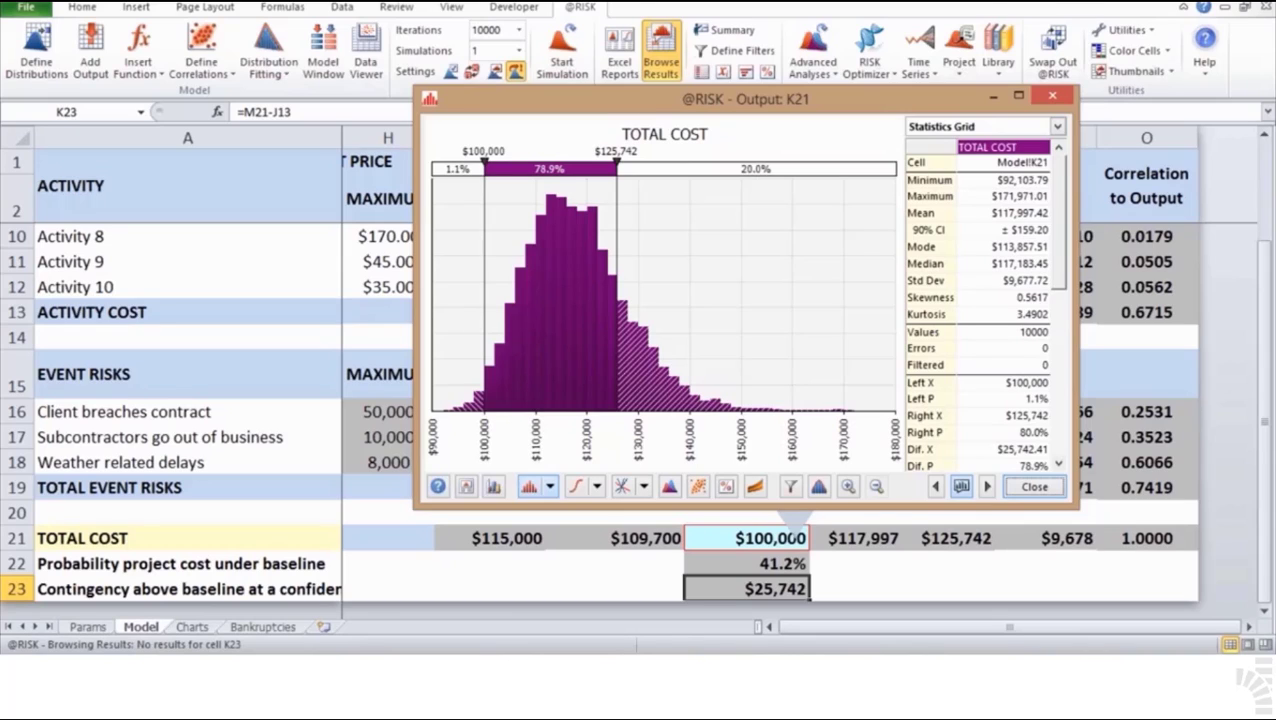
{"action": "left_click", "coordinate": [483, 151]}
{"action": "type", "text": "11"}
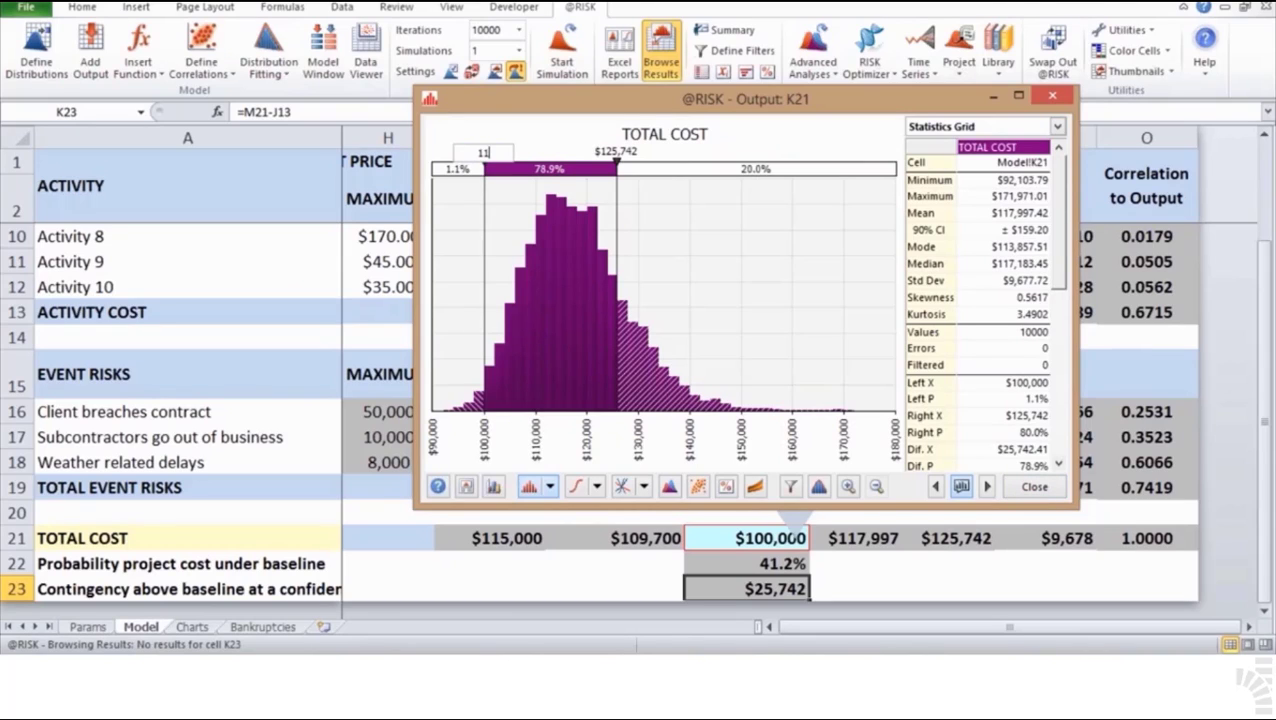
{"action": "type", "text": "5000"}
{"action": "key", "text": "Return"}
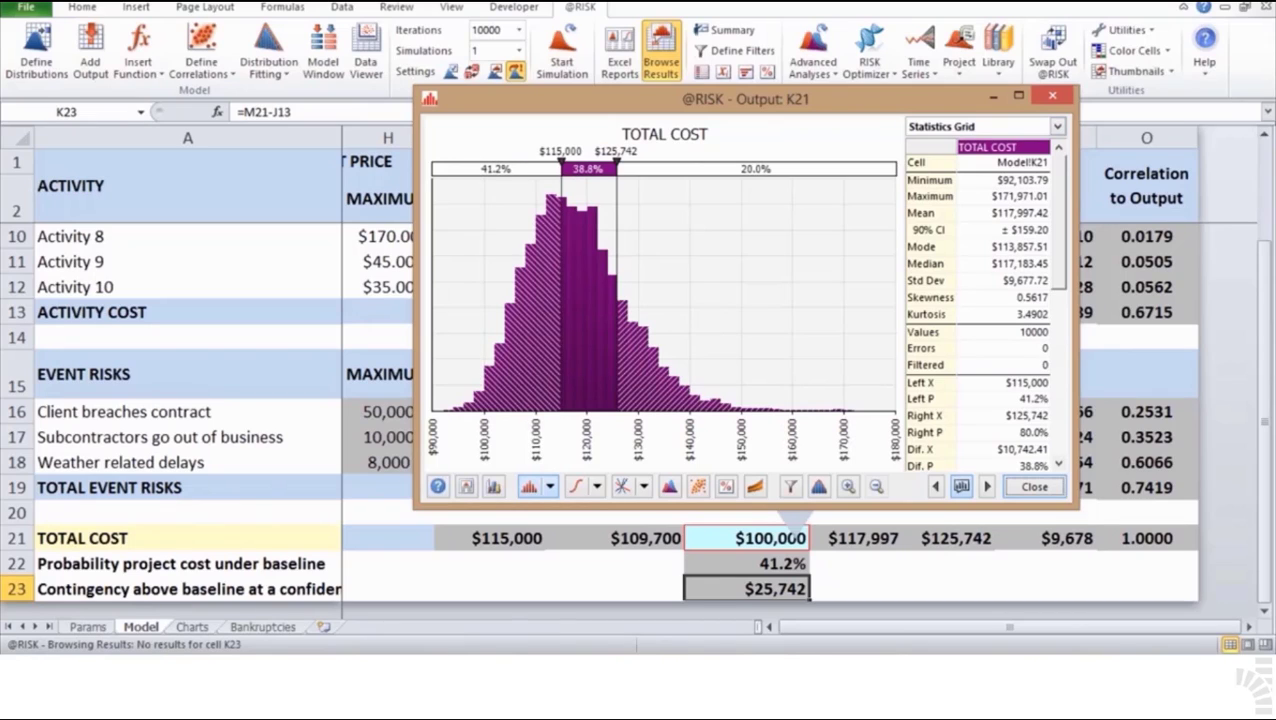